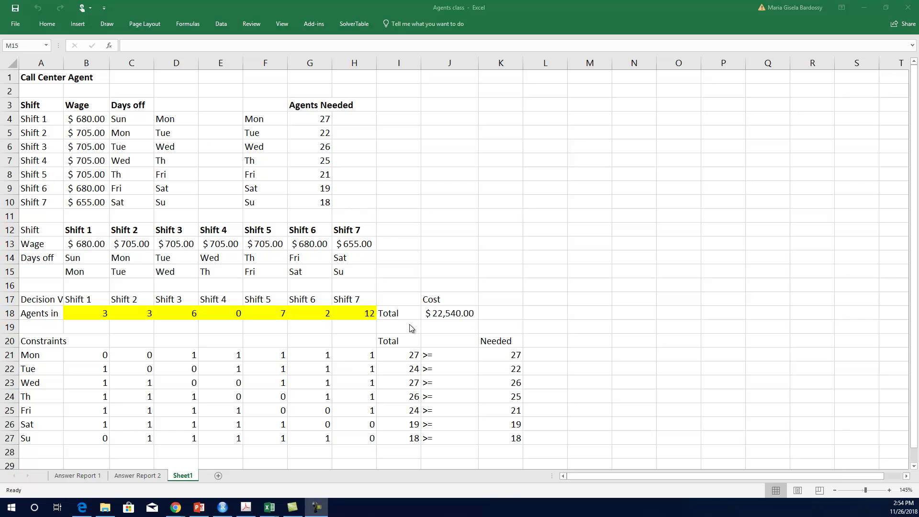
Examine the shift wages, days off, agents-per-shift decision cells, daily totals and the constraint coefficient matrix
left_click(78, 244)
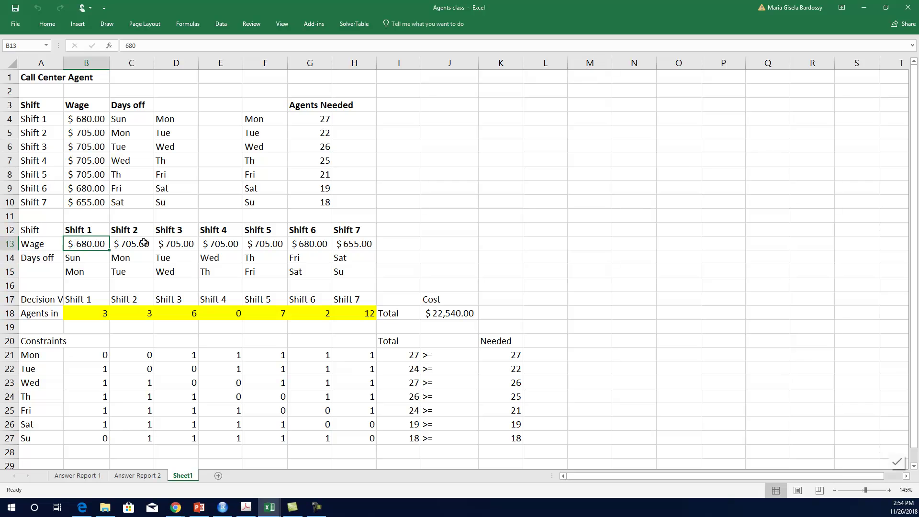
left_click(91, 273)
left_click_drag(90, 257, 93, 271)
left_click(103, 274)
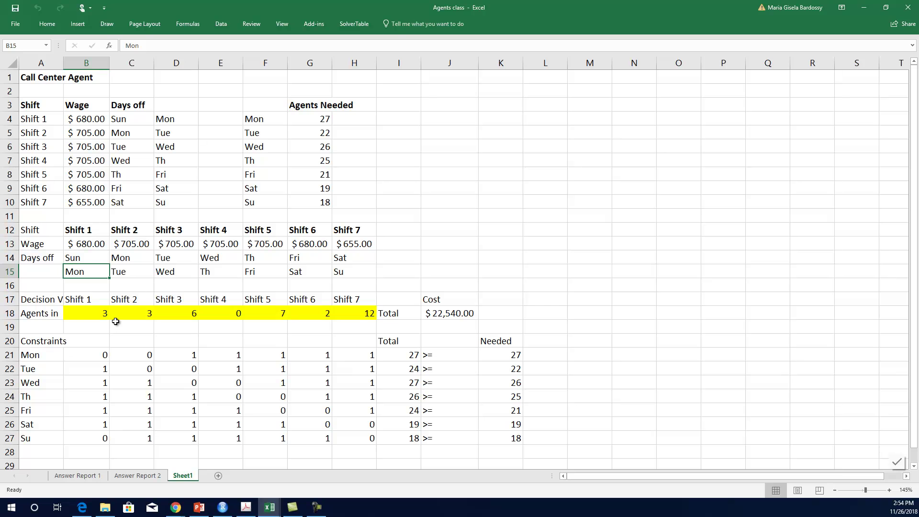
left_click_drag(80, 314, 349, 311)
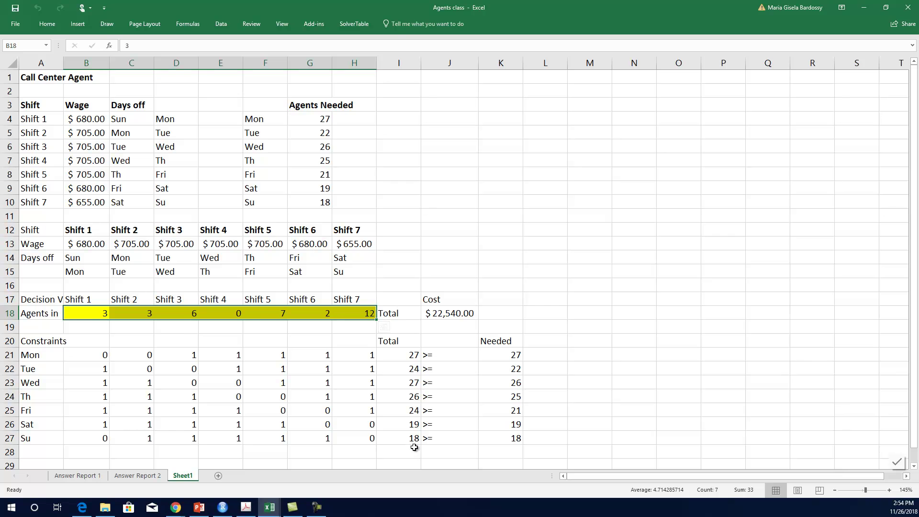
left_click(414, 355)
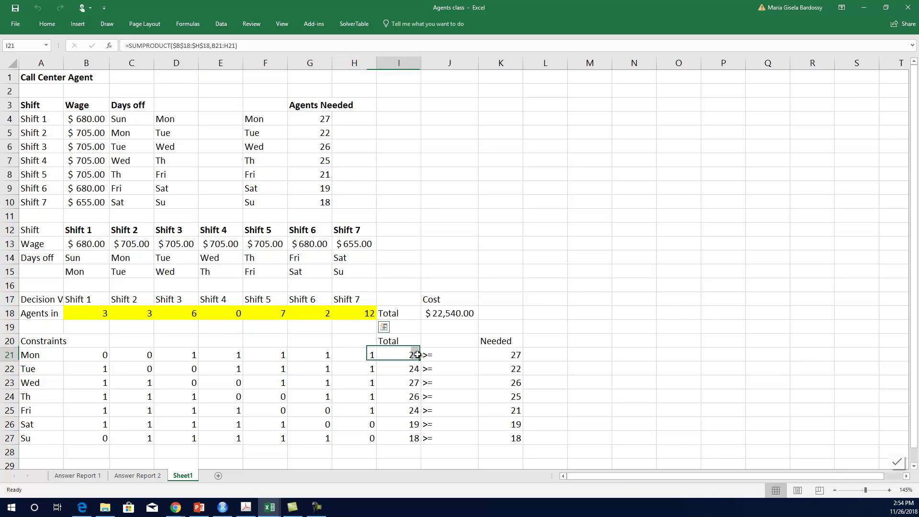
left_click(415, 440)
left_click_drag(415, 440, 415, 353)
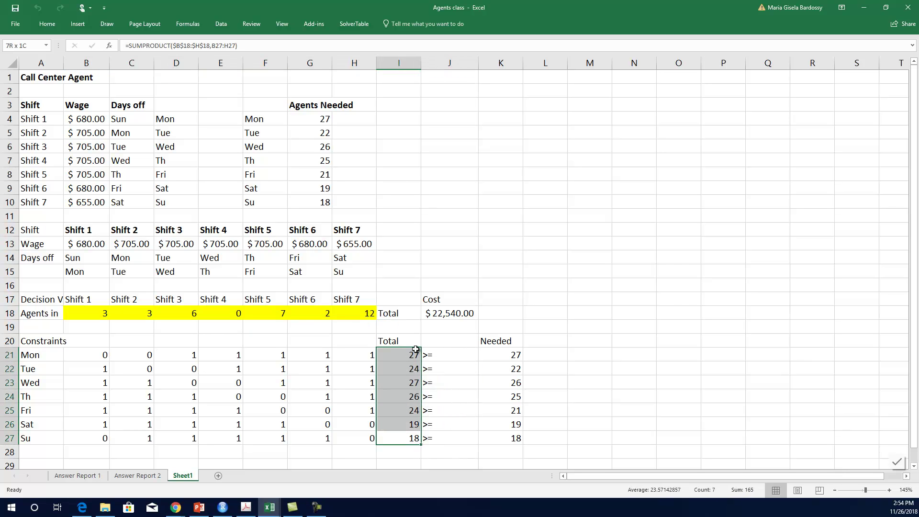
left_click_drag(415, 439, 412, 354)
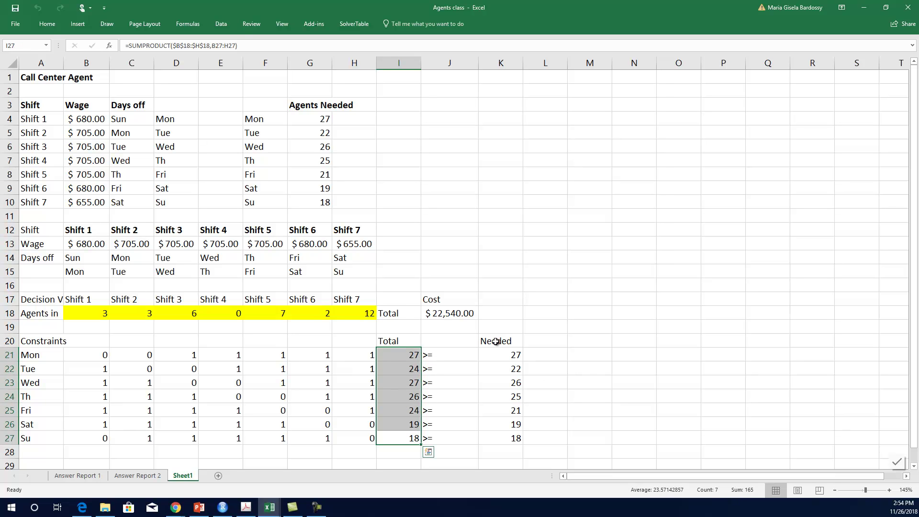
left_click_drag(88, 355, 361, 436)
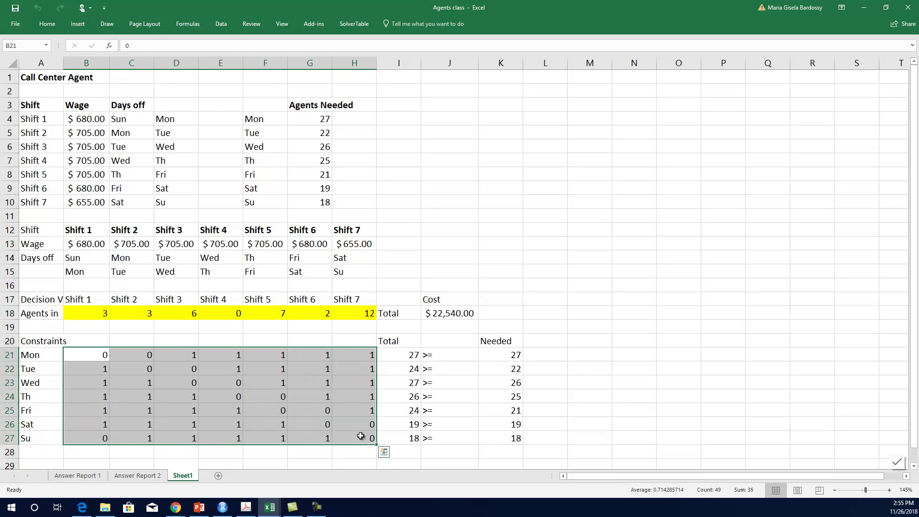
left_click(97, 357)
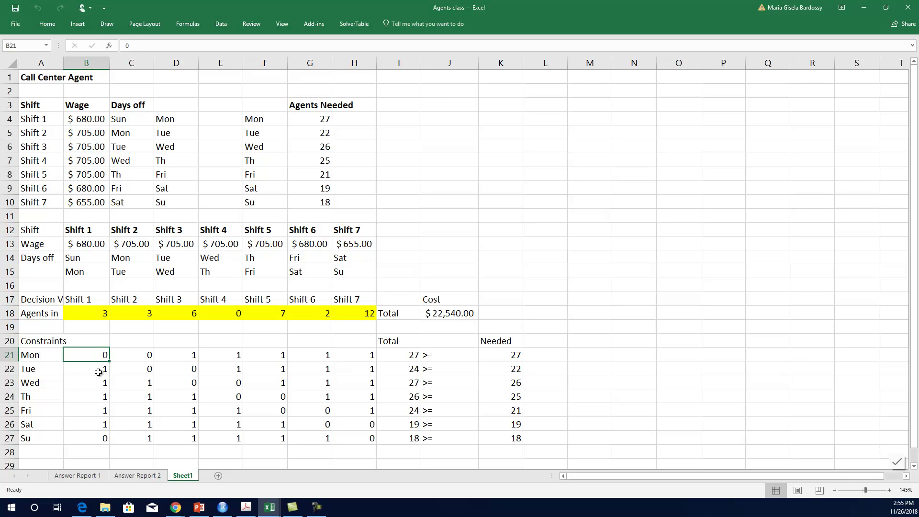
left_click(96, 435)
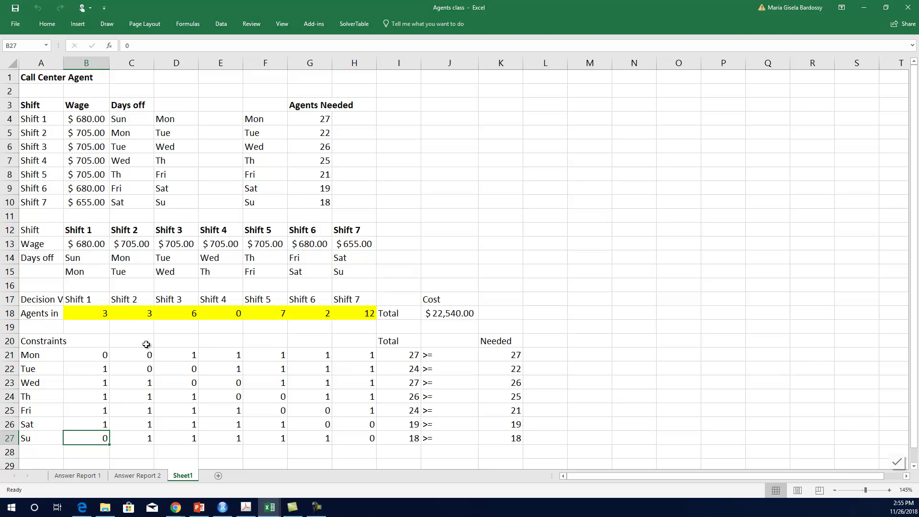
Inspect the SUMPRODUCT formulas behind the daily constraint totals and the total cost
left_click(400, 355)
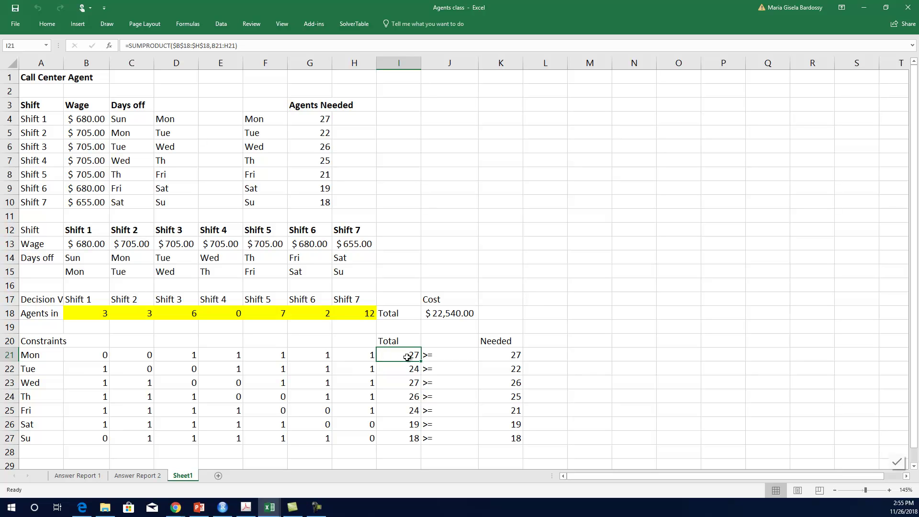
left_click(414, 370)
double_click(407, 369)
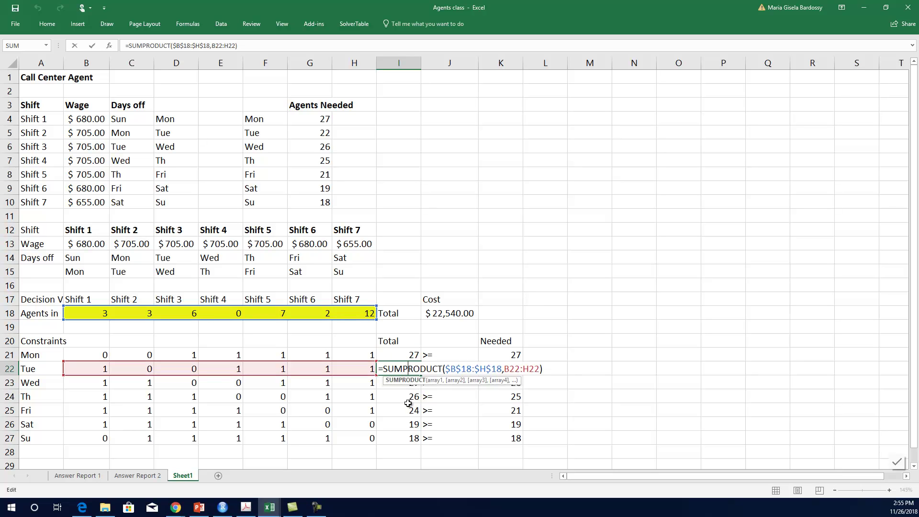
key("Return")
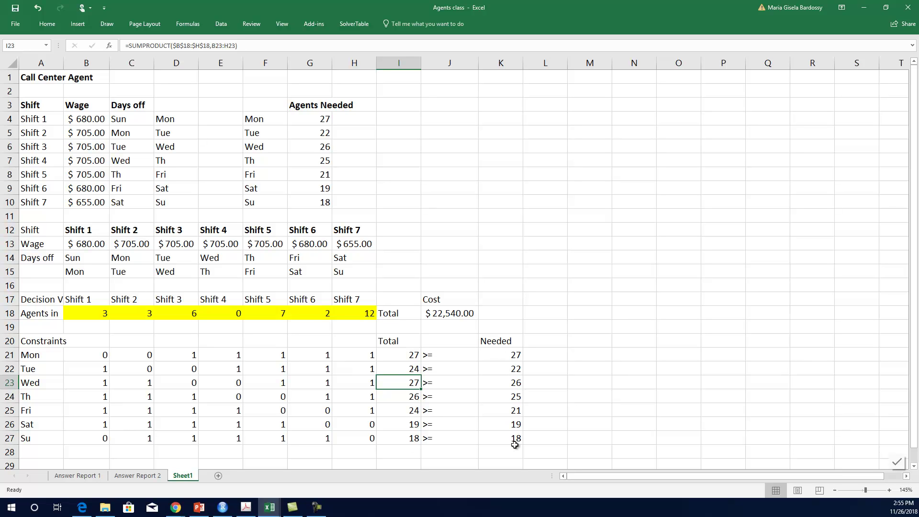
left_click(454, 315)
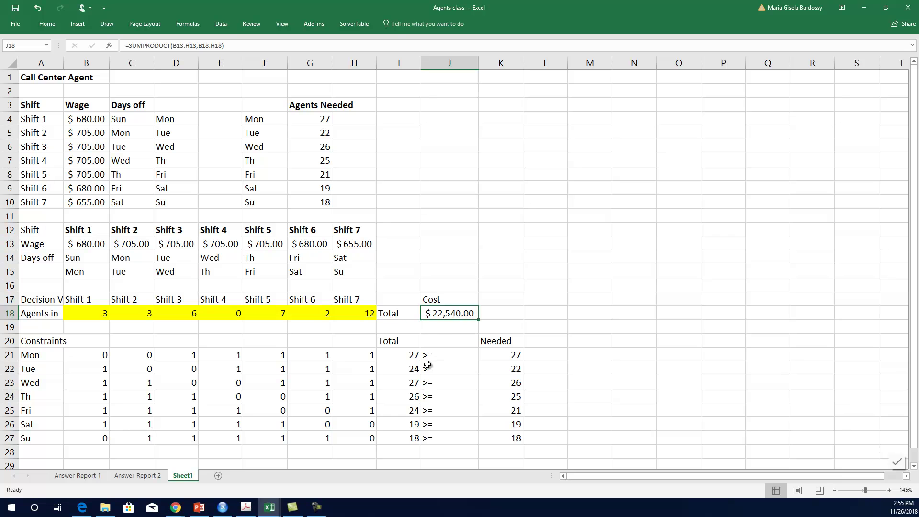
double_click(459, 315)
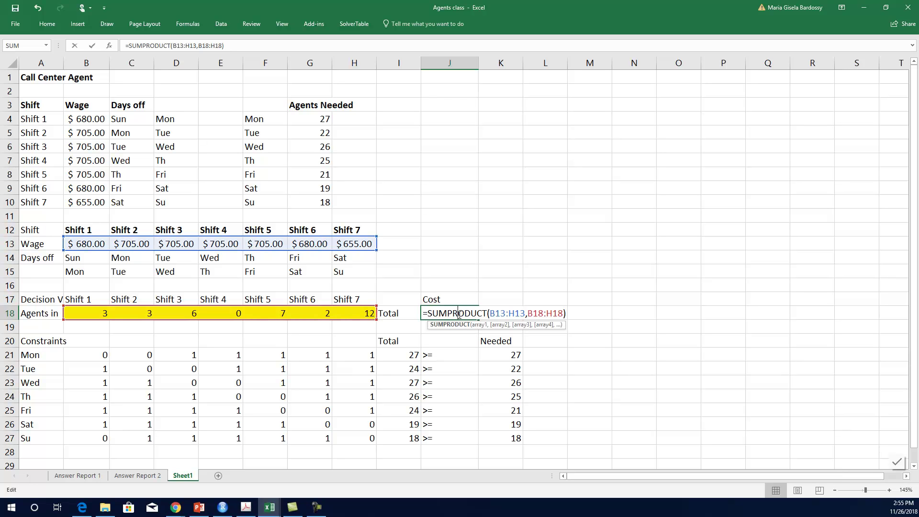
left_click(481, 259)
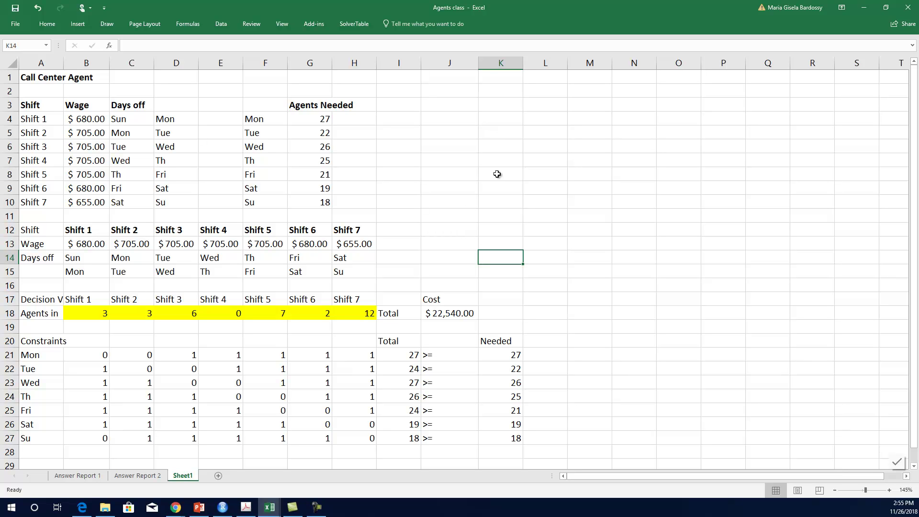
Review the agents needed per day and the wages of the first three shifts
left_click(313, 125)
left_click_drag(313, 125, 321, 204)
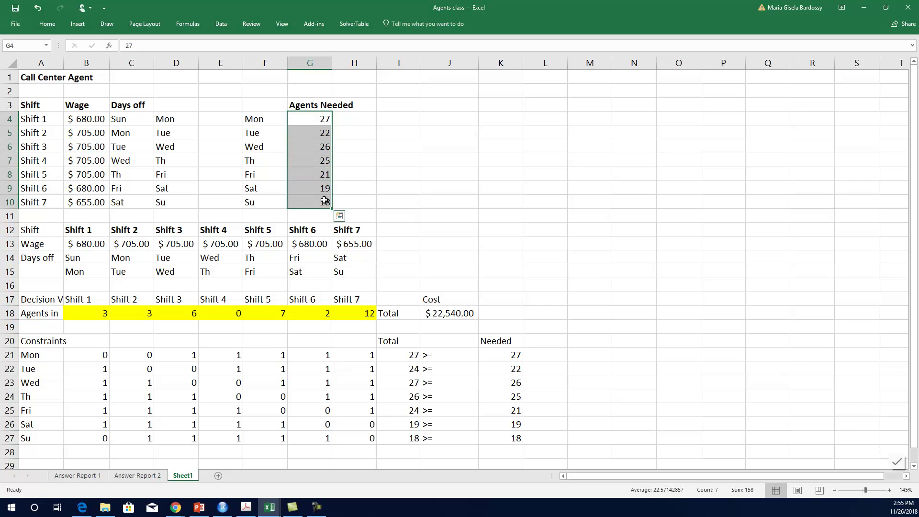
left_click(406, 167)
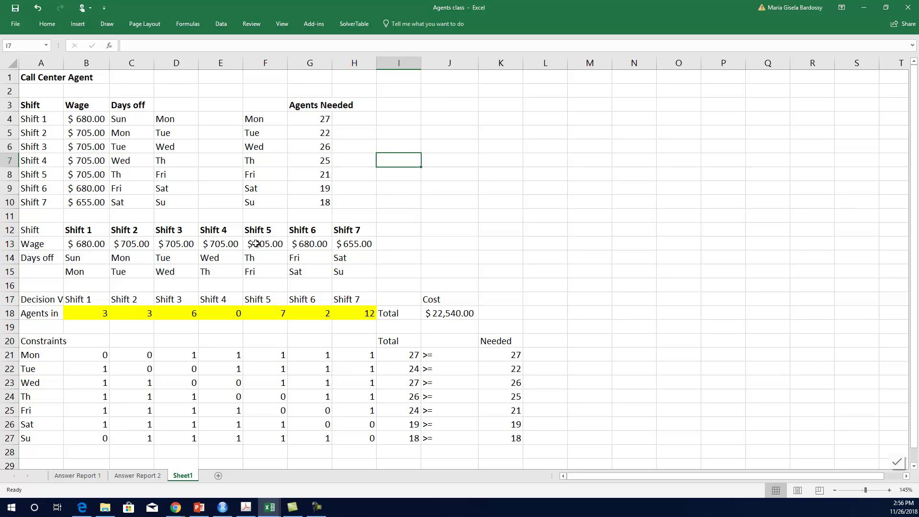
left_click(461, 100)
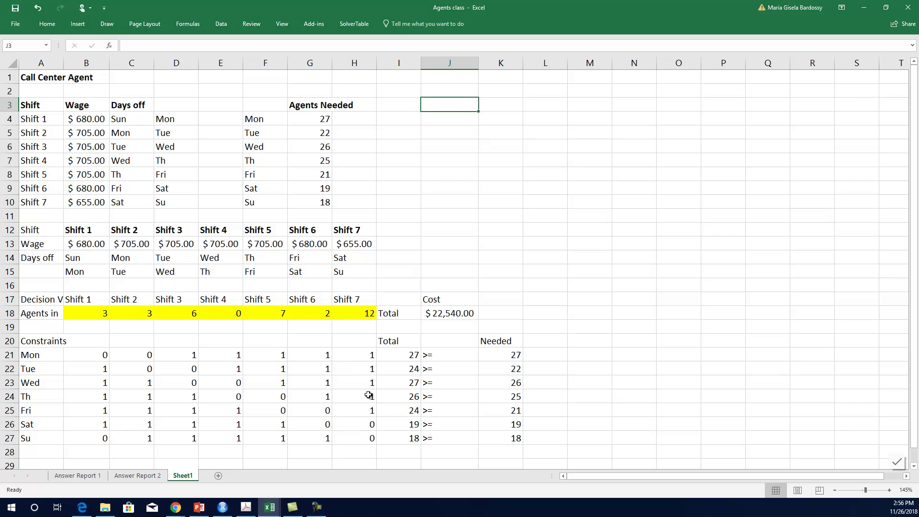
left_click(75, 239)
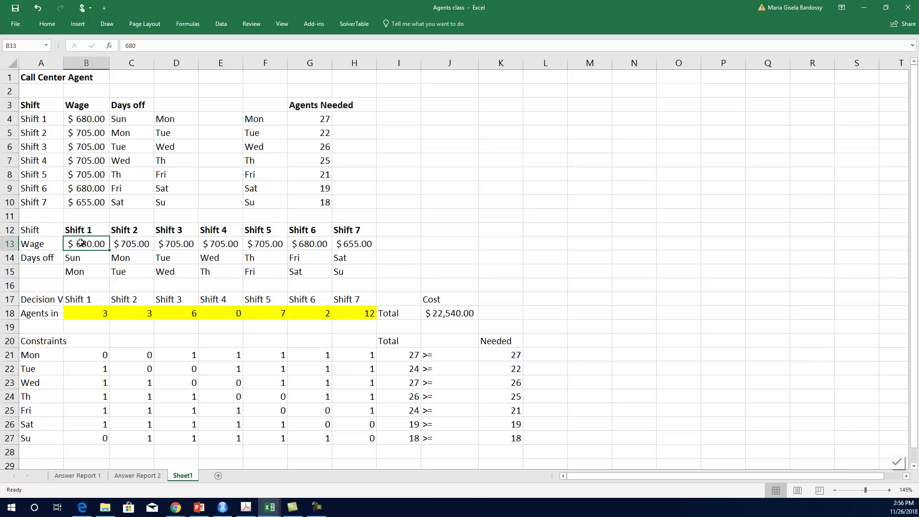
left_click(132, 247)
left_click(168, 241)
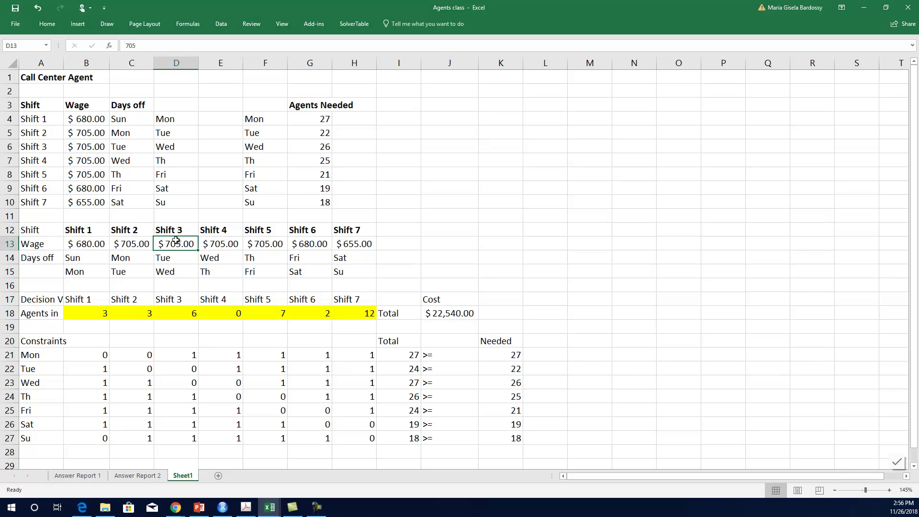
Copy the weekday and Agents Needed table in F3:G10 to the range starting at J3
left_click(253, 107)
left_click_drag(260, 119, 329, 205)
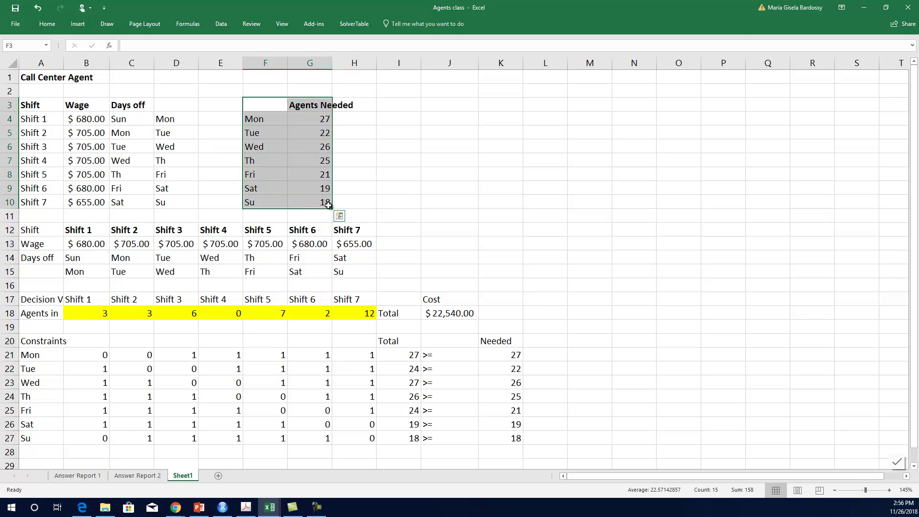
key("ctrl+c")
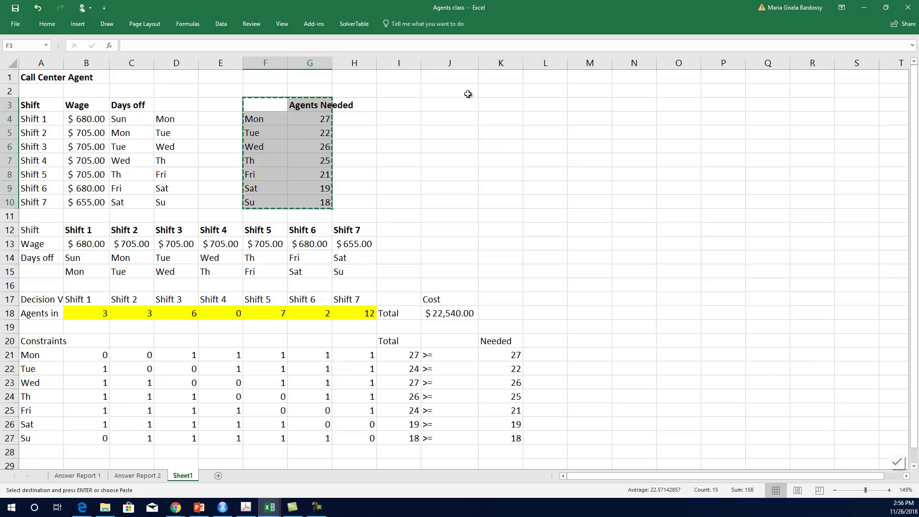
left_click(491, 105)
left_click(461, 106)
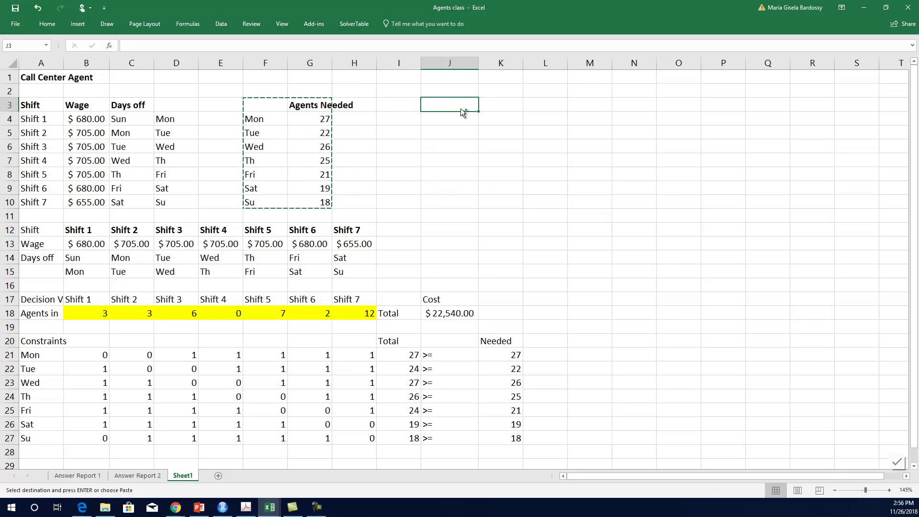
key("ctrl+v")
left_click(492, 143)
left_click(496, 103)
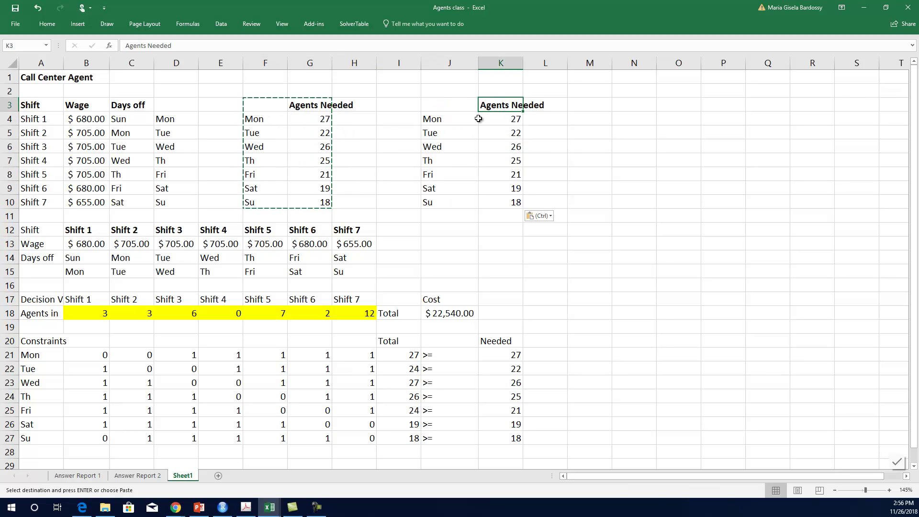
Label the copied Agents Needed column "Original" in cell K2
left_click(494, 92)
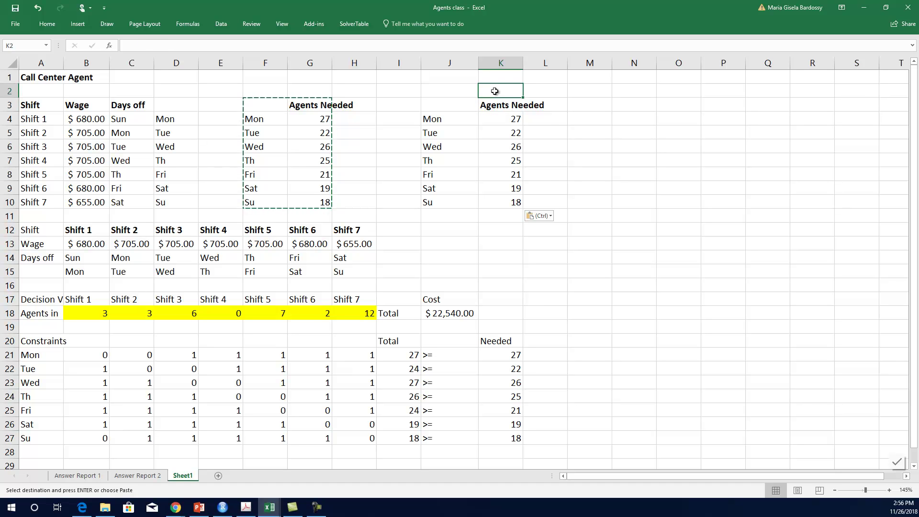
type("Origina")
key("Return")
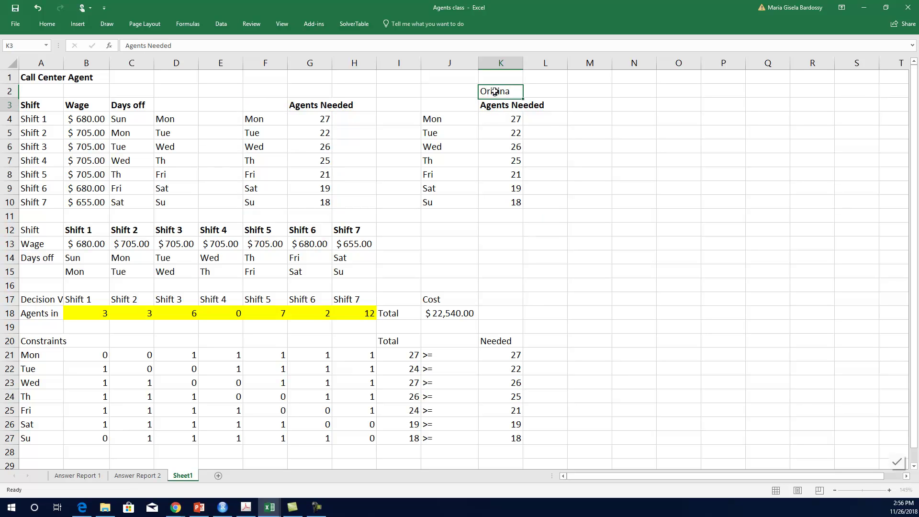
left_click(494, 91)
type("Or")
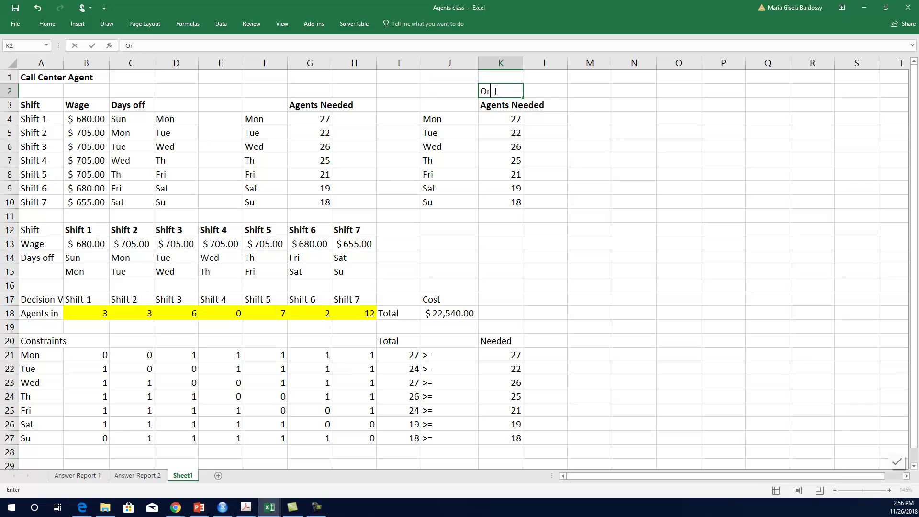
type("iginal")
key("Return")
Label the source Agents Needed column "Updated" in cell G2
key("Left")
key("Left")
key("Left")
key("Left")
key("Up")
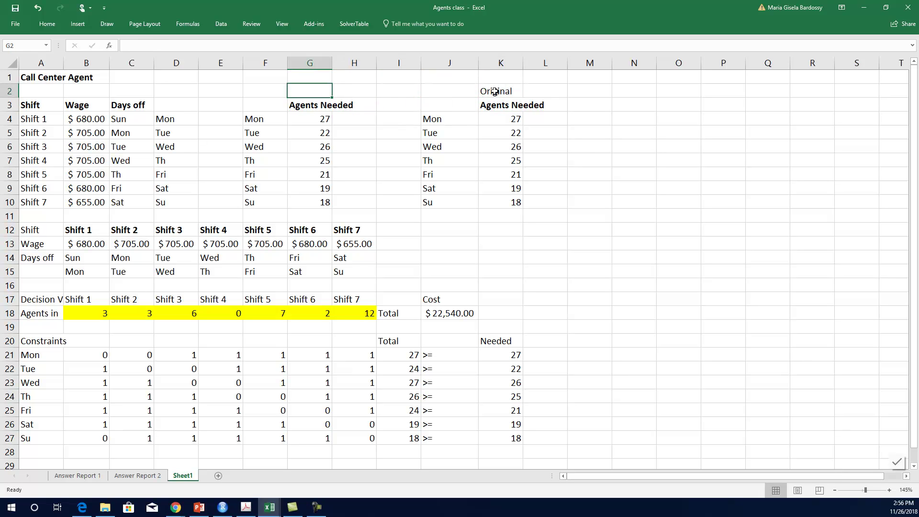
type("Up")
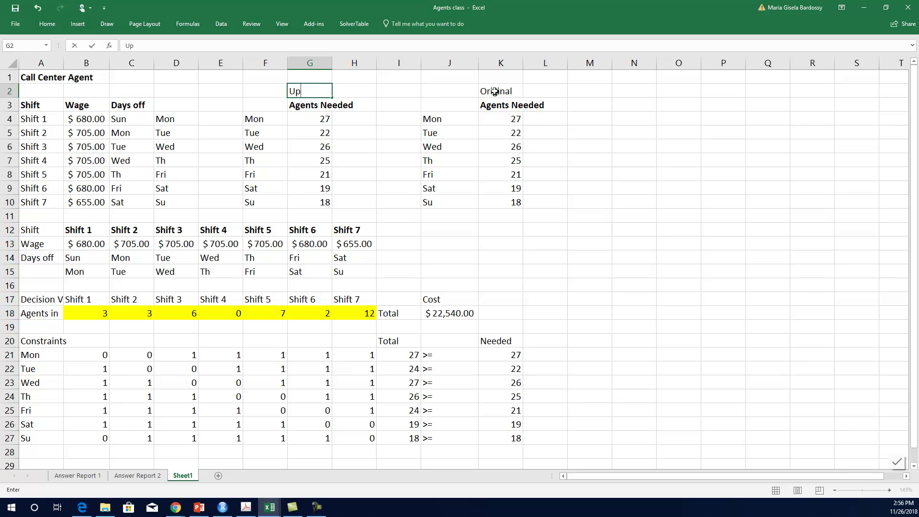
type("dated")
key("Return")
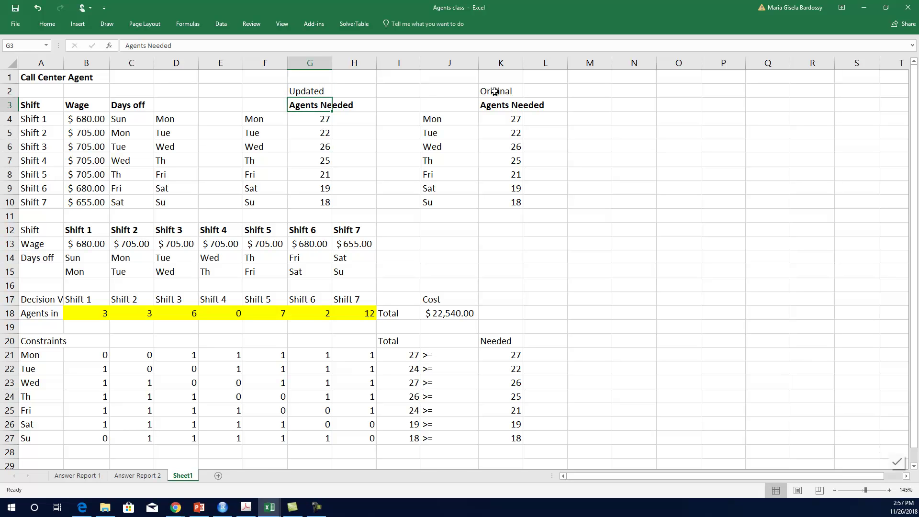
Add a "Change" label in cell I2 and enter 0.20 as its value in I3
key("Right")
key("Down")
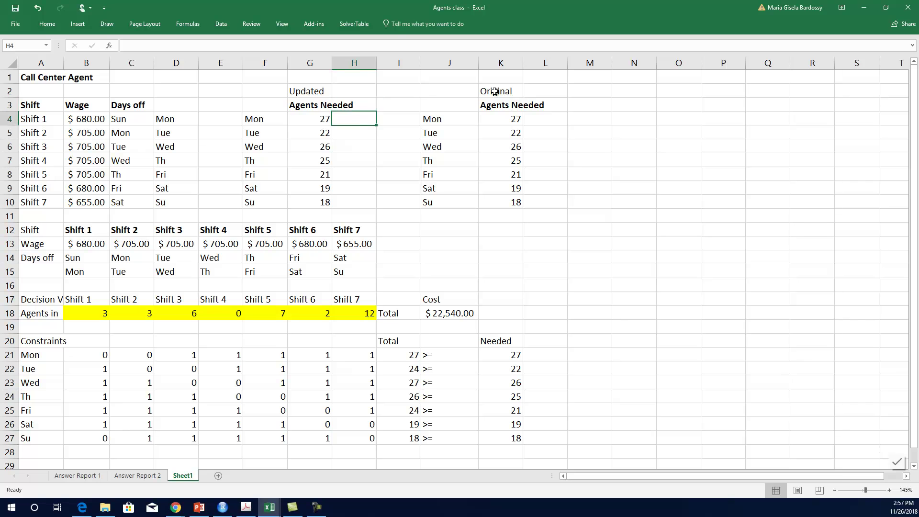
key("Right")
key("Up")
key("Up")
key("Down")
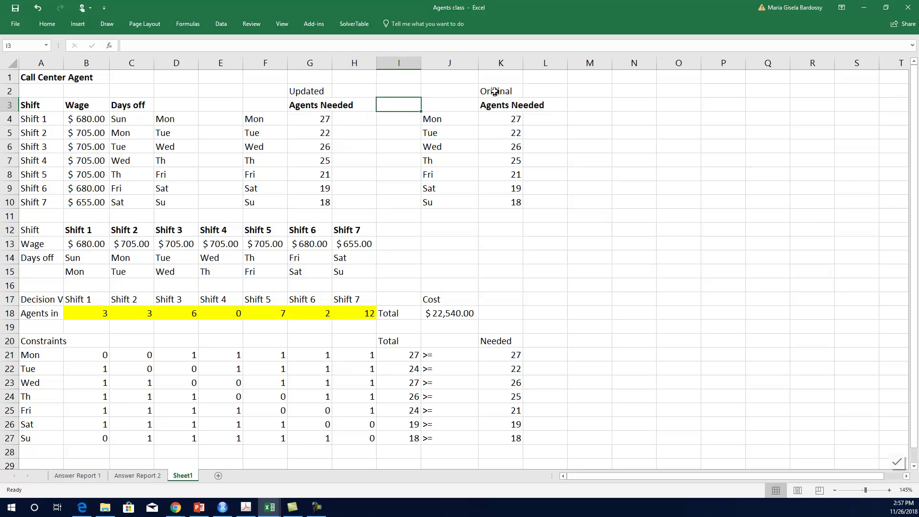
key("Up")
type("Cha")
key("BackSpace")
type("hange")
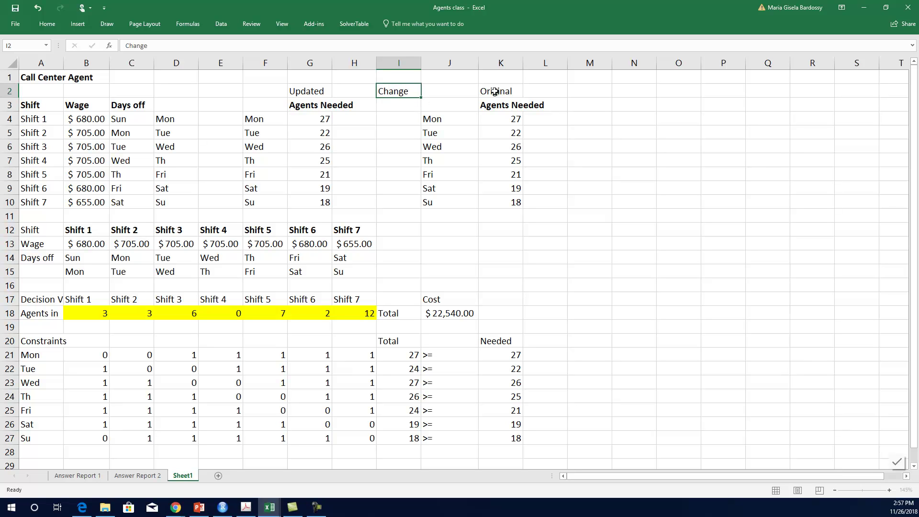
key("Return")
type(".20")
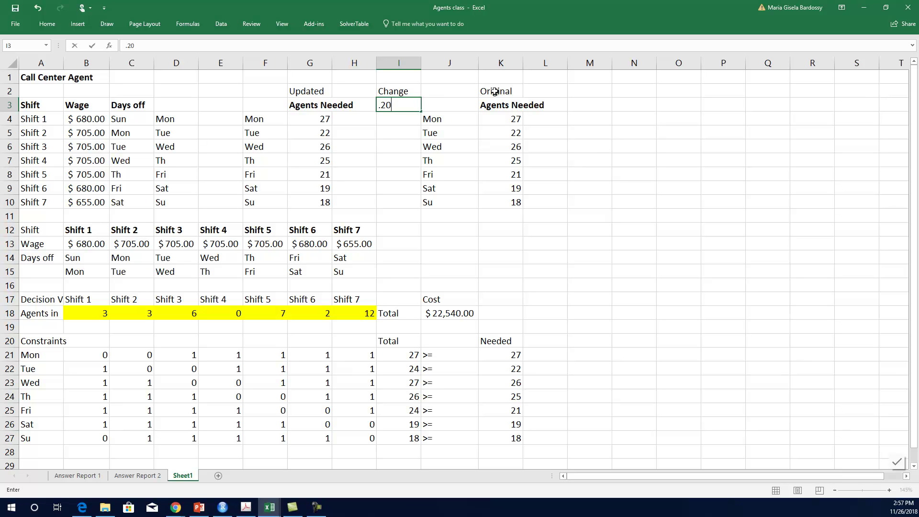
key("Return")
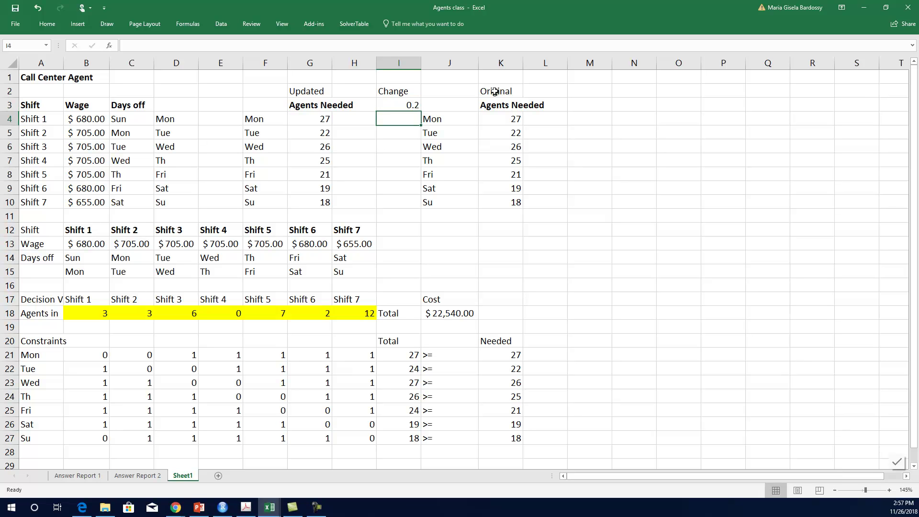
Format the Change value in I3 as a percentage with one decimal place
left_click(386, 107)
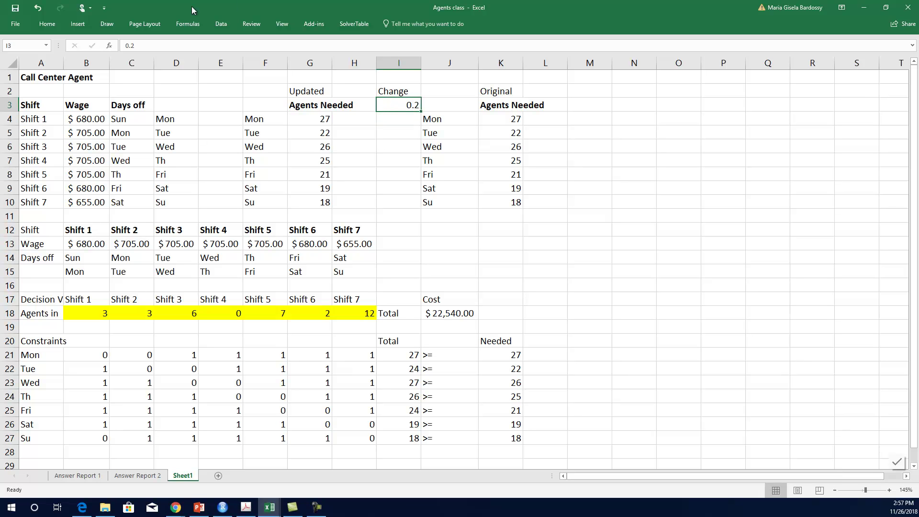
left_click(49, 24)
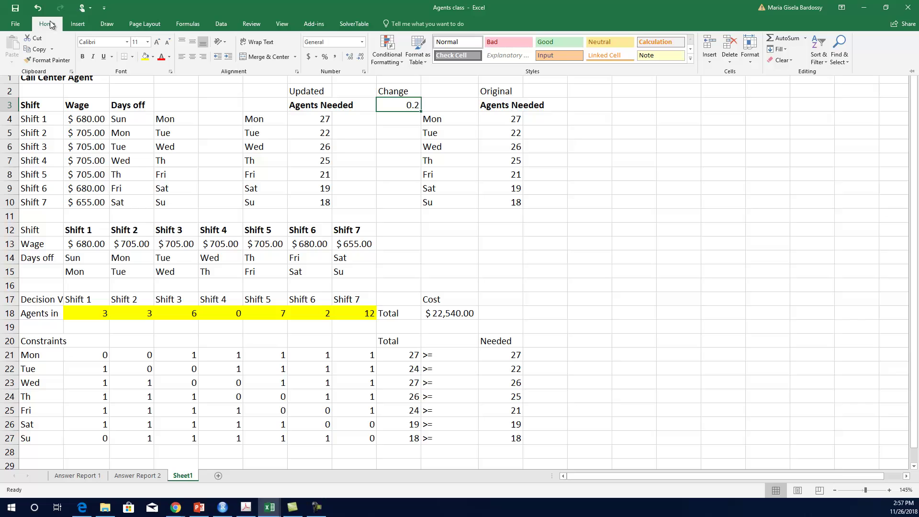
left_click(325, 57)
left_click(348, 57)
left_click(388, 130)
left_click(389, 119)
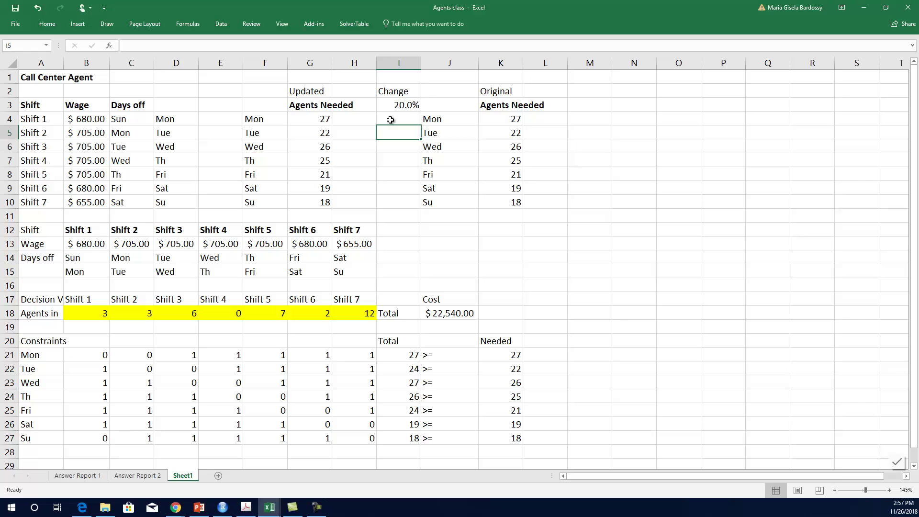
Enter the formula =(1+I3)*K4 in G4 to calculate Monday's updated agents needed from the original
left_click(330, 120)
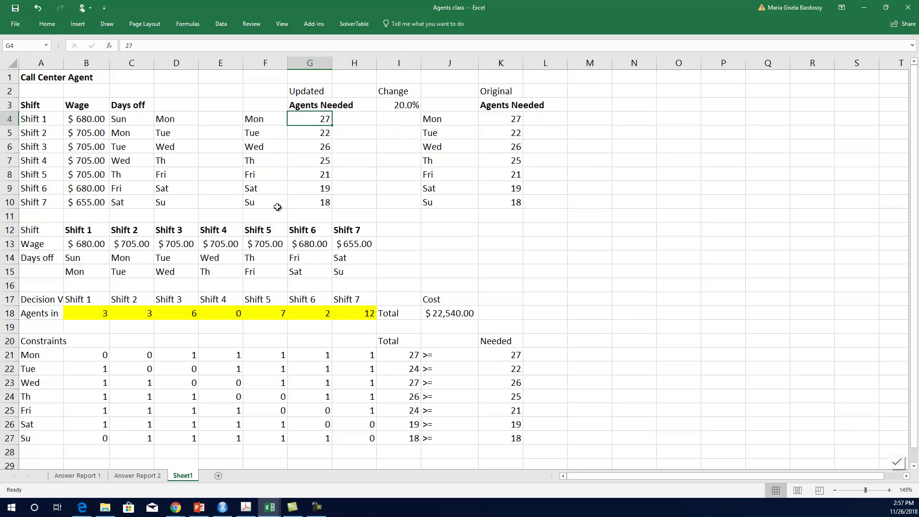
type("=")
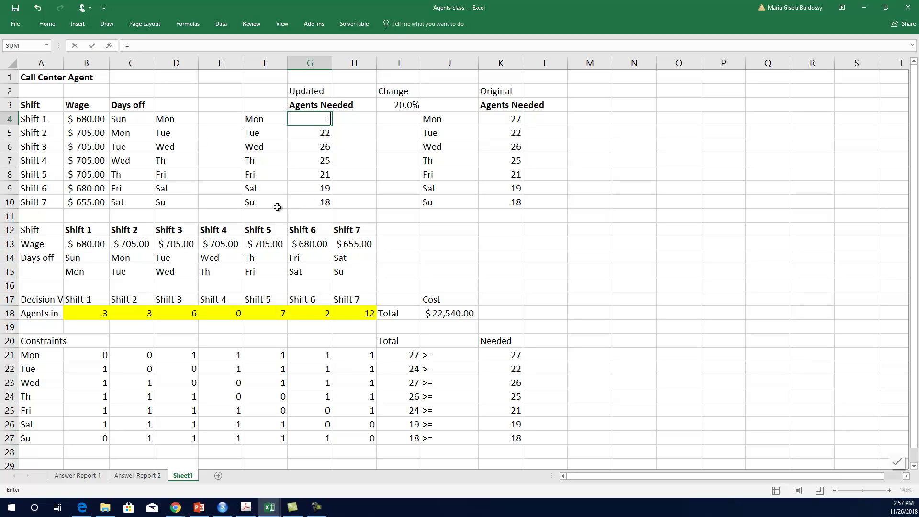
type("(1+")
left_click(404, 102)
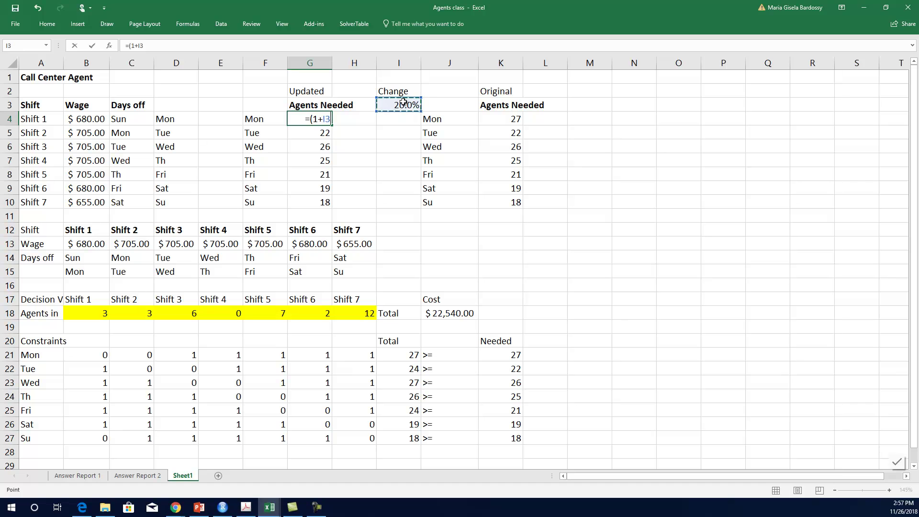
type(")*")
left_click(511, 119)
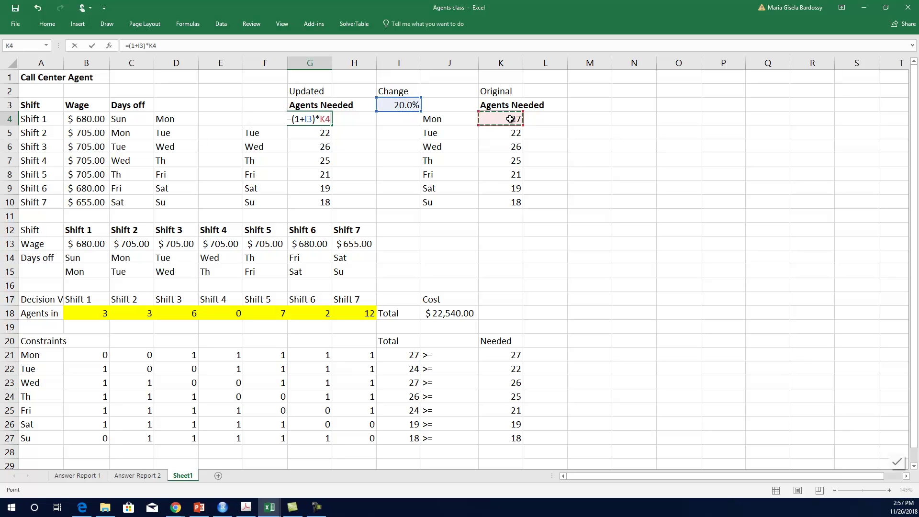
key("Return")
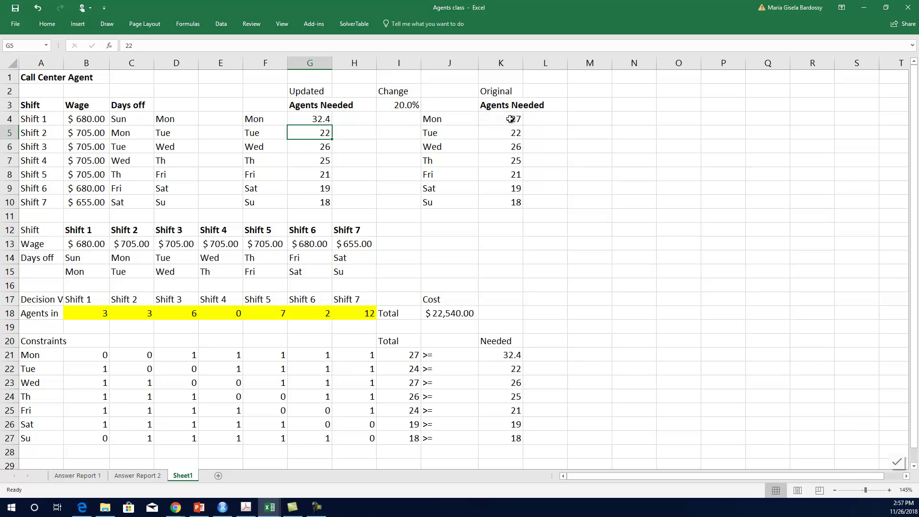
Make the I3 reference in G4's formula absolute ($I$3) and fill the formula down through G10
left_click(300, 120)
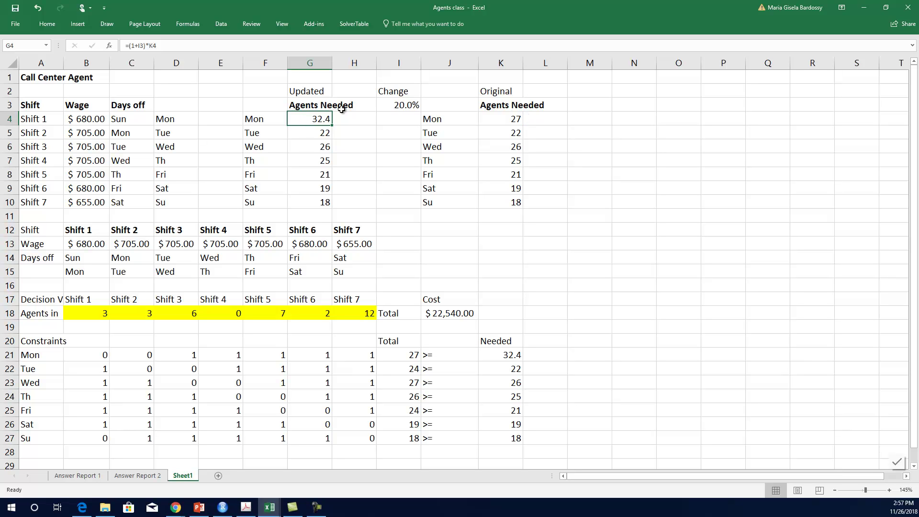
left_click(138, 43)
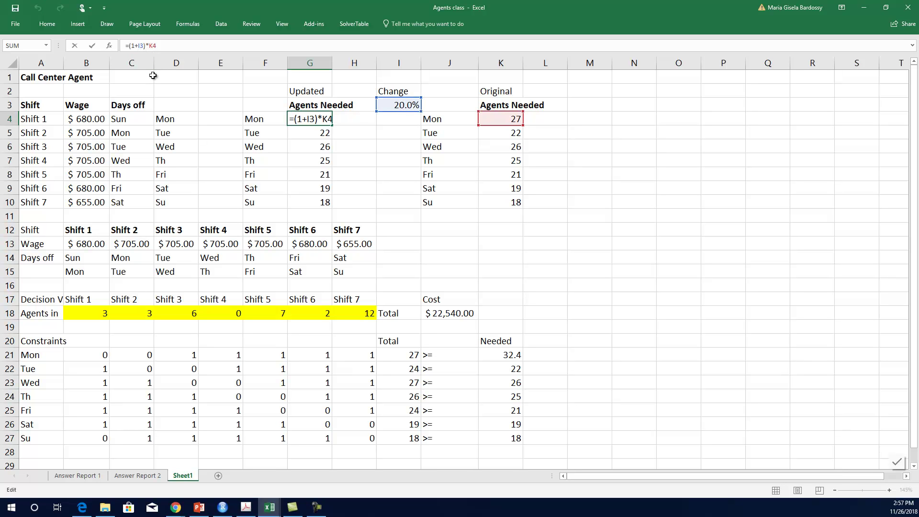
type("$")
key("Right")
type("$")
key("Return")
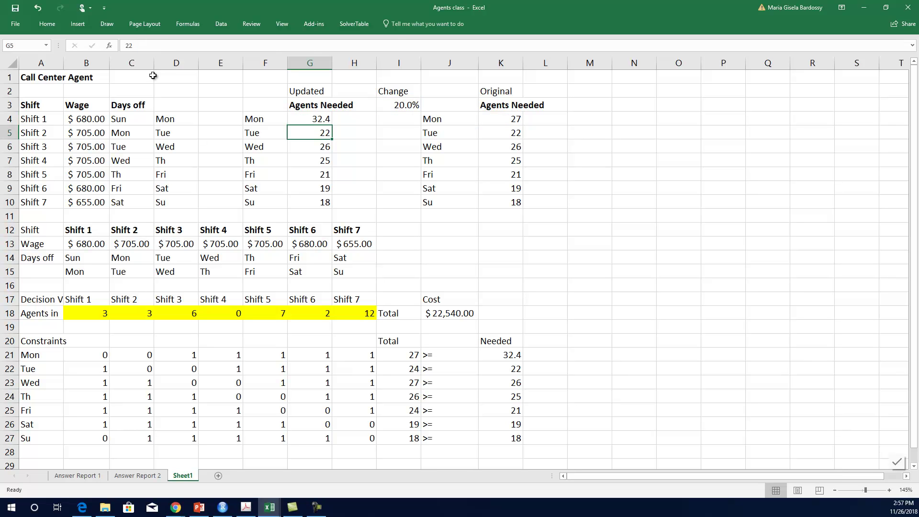
left_click(323, 123)
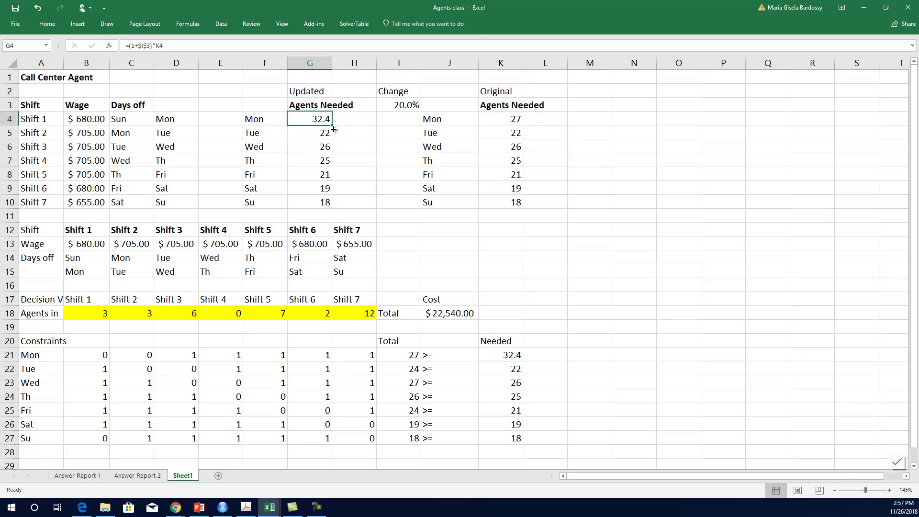
double_click(332, 126)
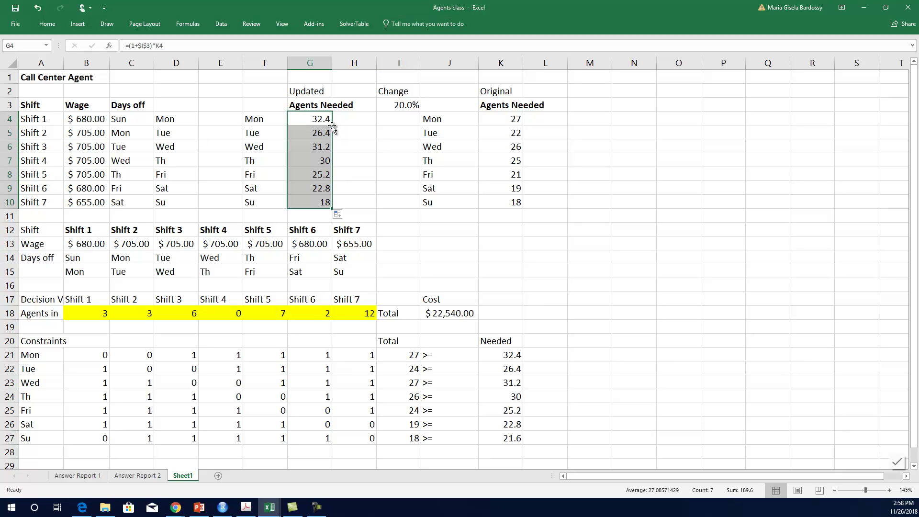
Set the agents needed Change in I3 to 0%
left_click(397, 104)
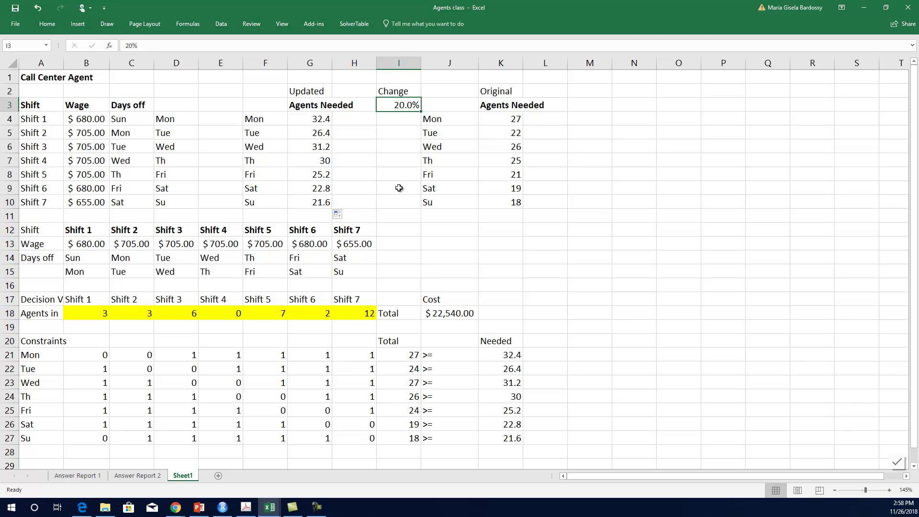
type("0")
key("Return")
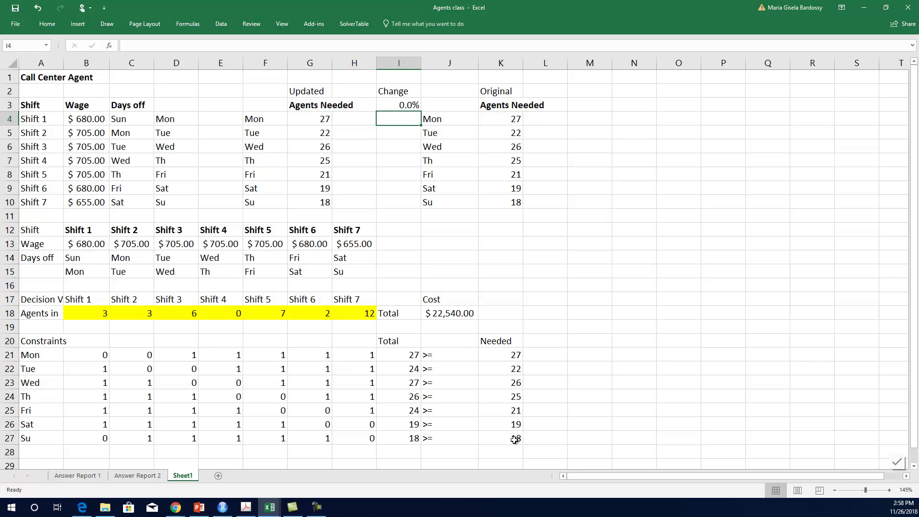
Set the agents needed Change in I3 to 10%
left_click(397, 102)
type("1")
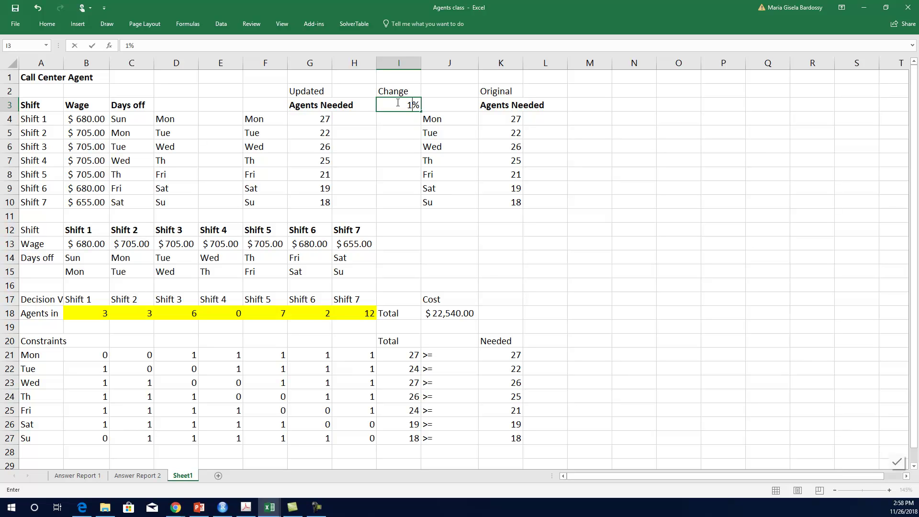
type("0")
key("Return")
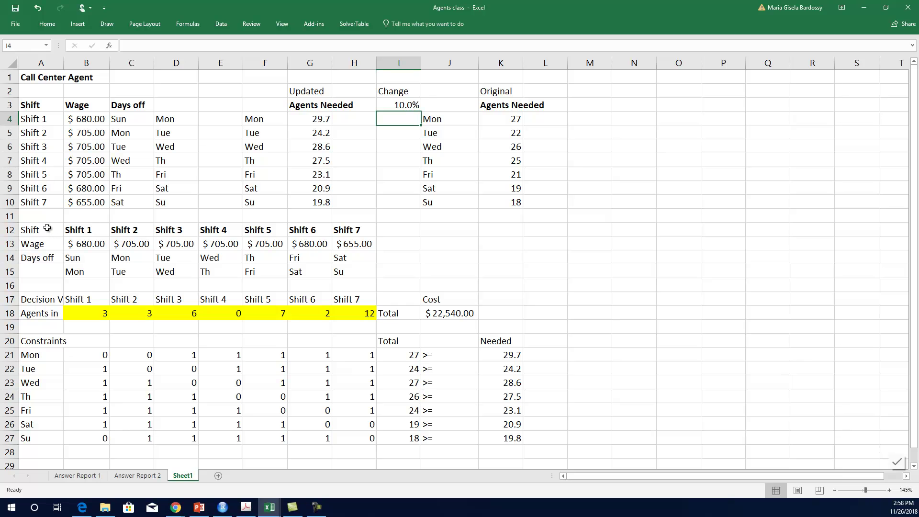
Copy the Shift and Wage rows in A12:H13 to the range starting at K12
left_click_drag(48, 228, 362, 245)
key("ctrl+c")
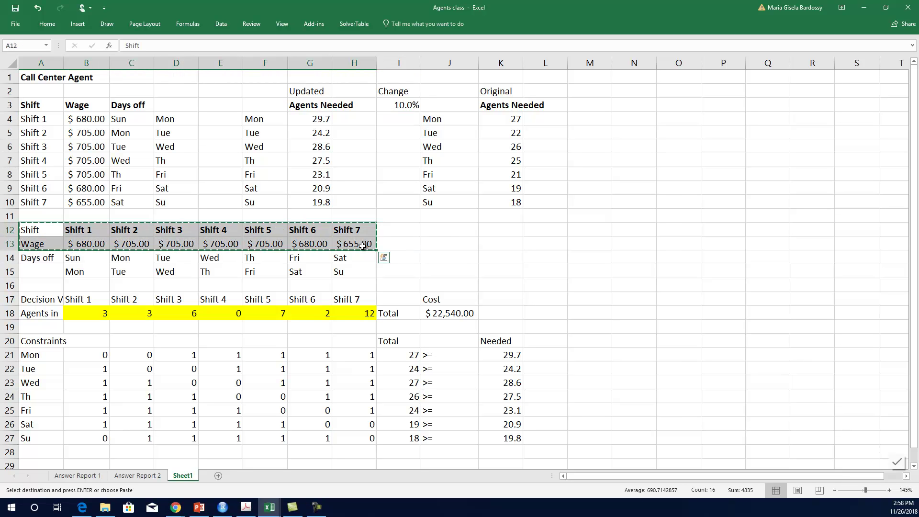
left_click(493, 231)
key("ctrl+v")
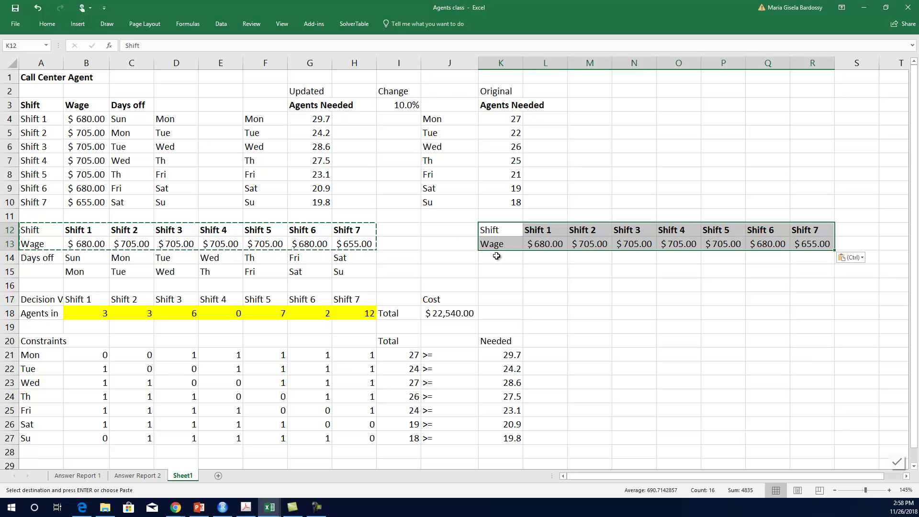
Add a "Change" label in J12 and enter 0.1 as the wage change in J13
left_click(442, 230)
type("C")
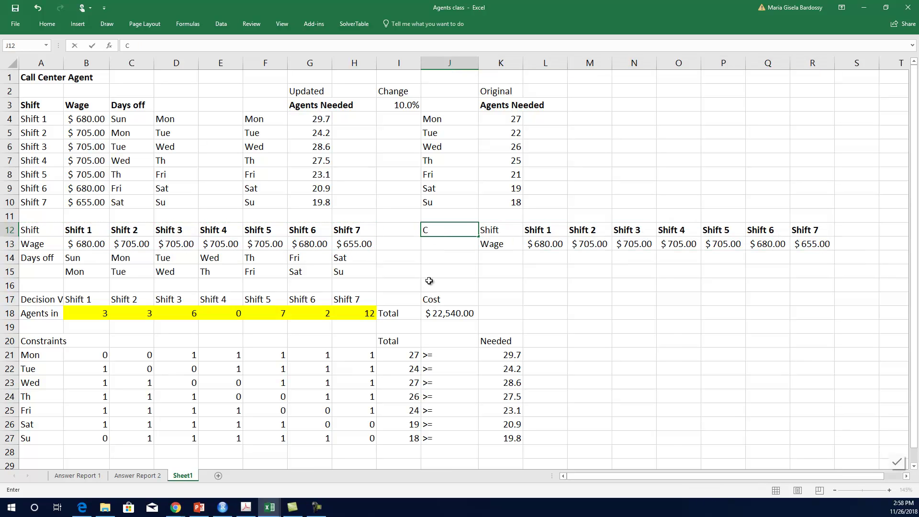
type("hange")
key("Return")
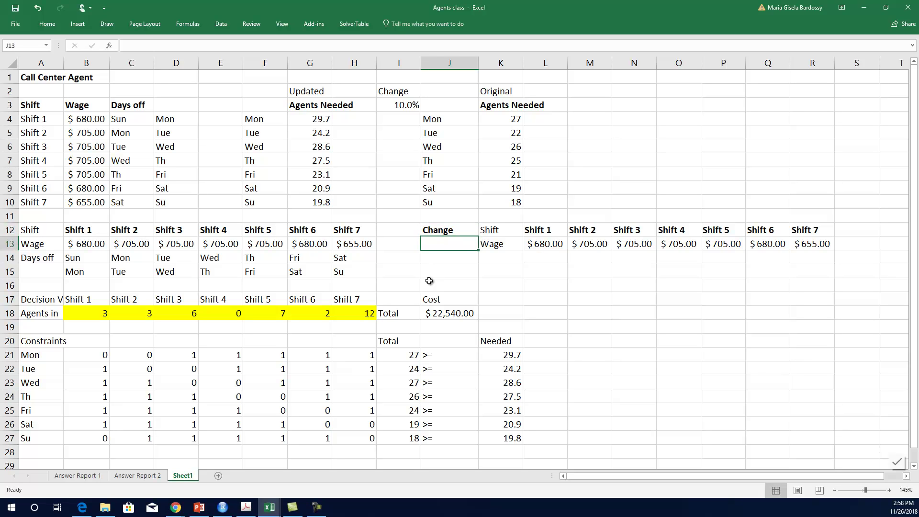
type("=")
key("BackSpace")
type("0.1")
key("Return")
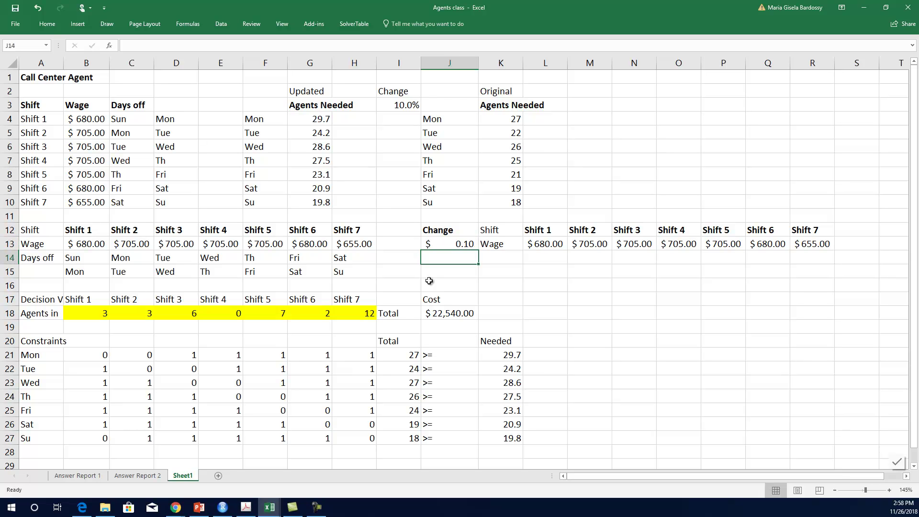
Format the wage Change value in J13 as a percentage with two decimal places
key("Up")
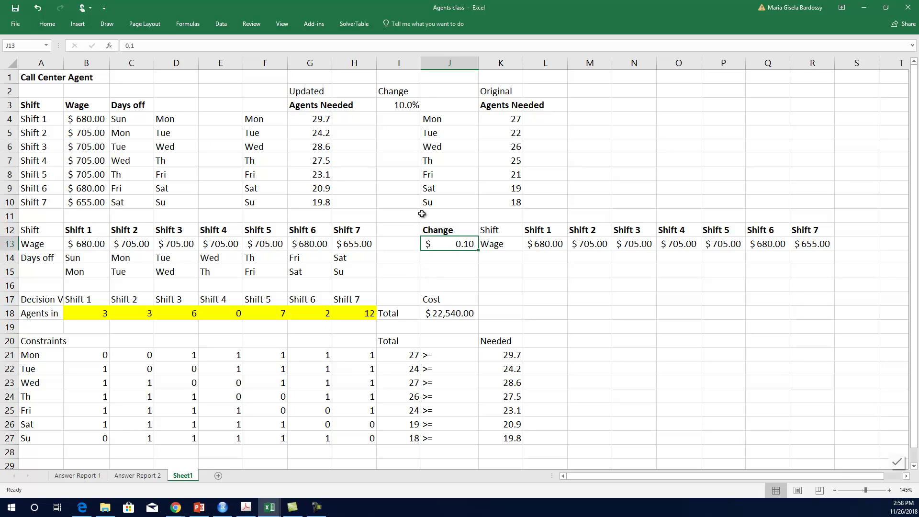
left_click(45, 22)
left_click(325, 58)
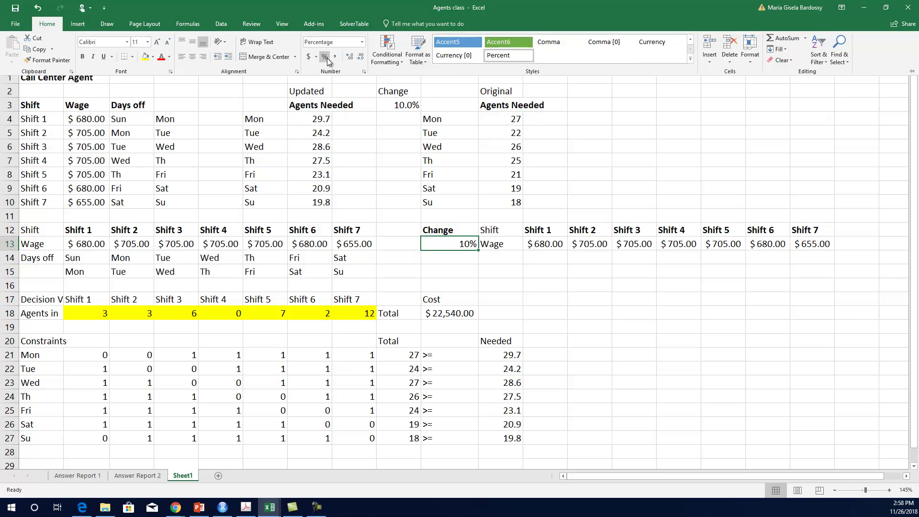
left_click(350, 56)
left_click(350, 56)
left_click(431, 243)
Enter the formula =(1+J13)*L13 in B13 to calculate the Shift 1 wage from the copied original
left_click(98, 244)
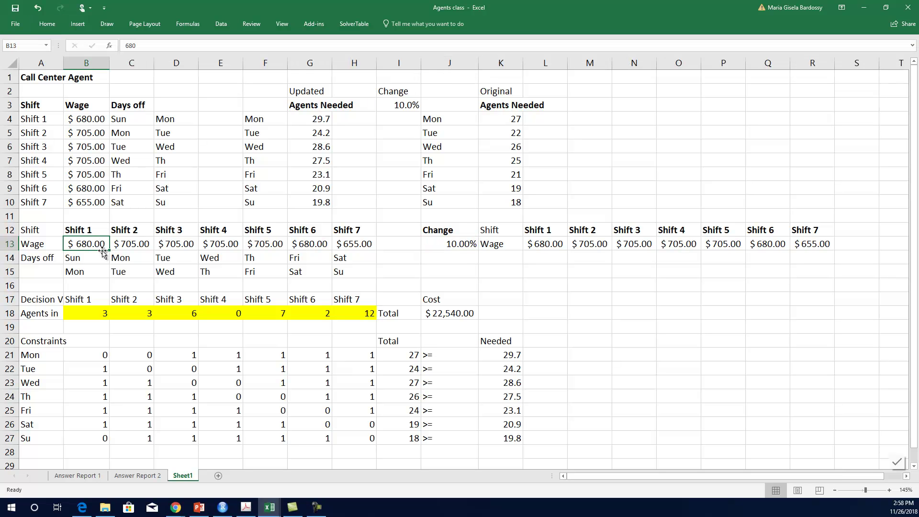
type("=")
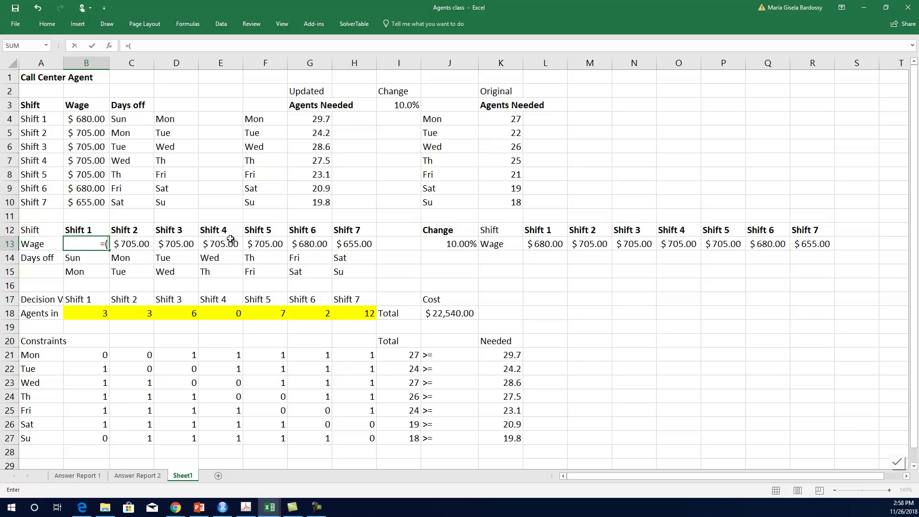
type("(1+")
left_click(446, 244)
type(")*")
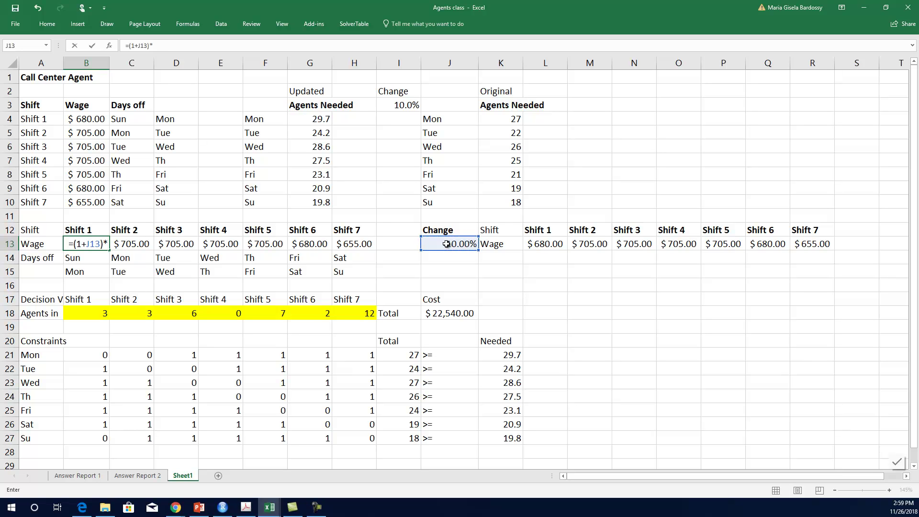
left_click(545, 242)
key("Return")
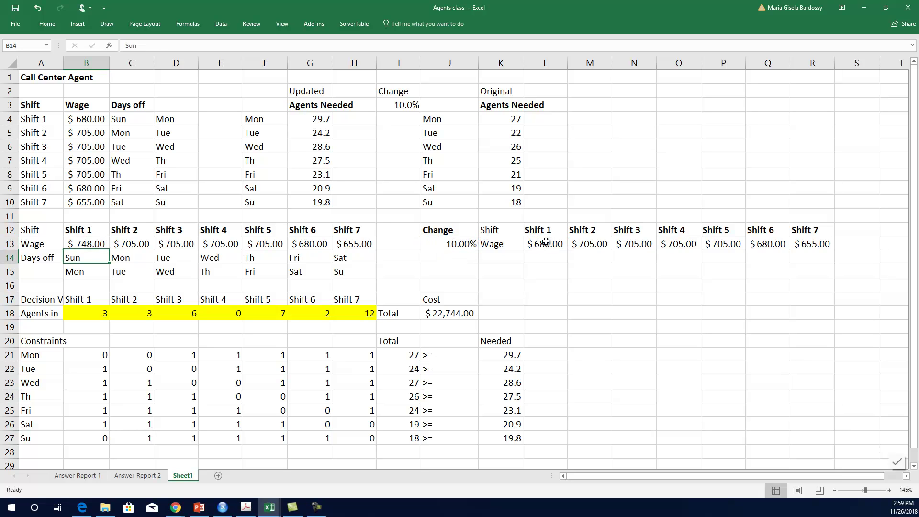
Make the J13 reference in B13's formula absolute ($J$13) and fill the formula across through H13
left_click(82, 243)
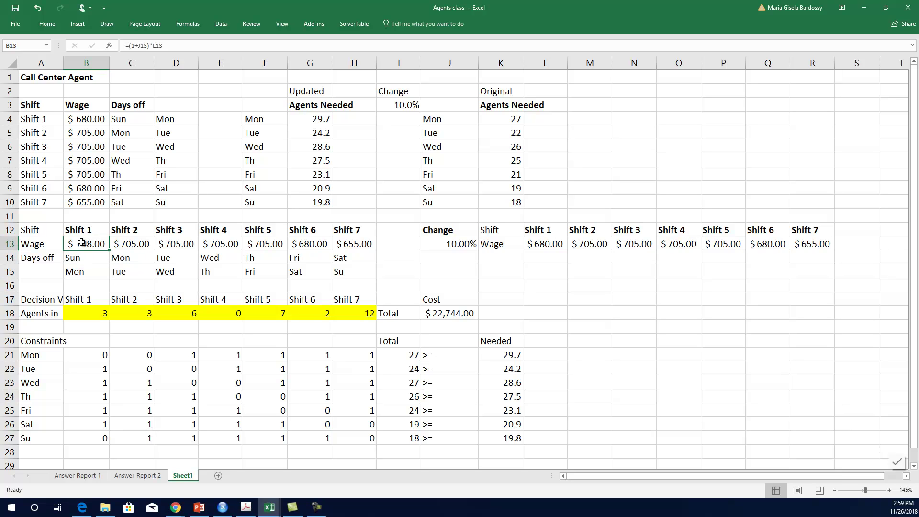
left_click(140, 45)
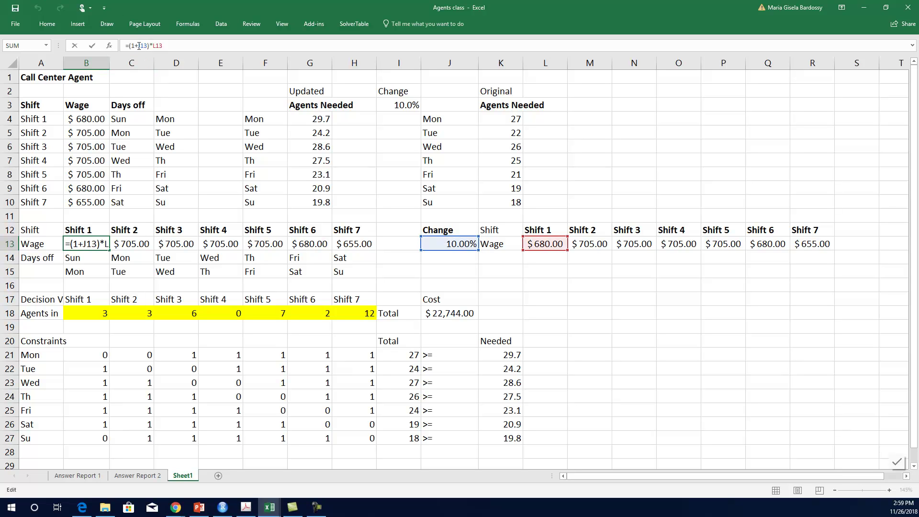
type("$J$")
key("Return")
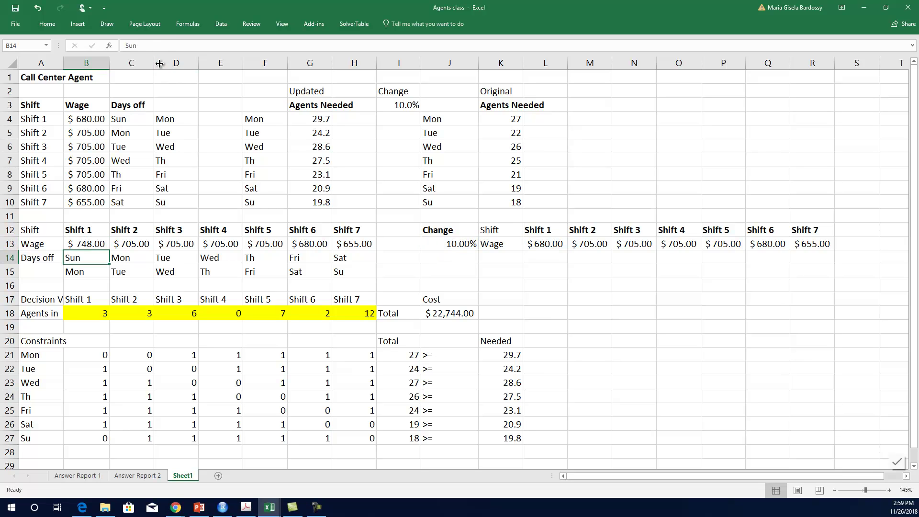
left_click(97, 243)
left_click_drag(106, 248, 355, 250)
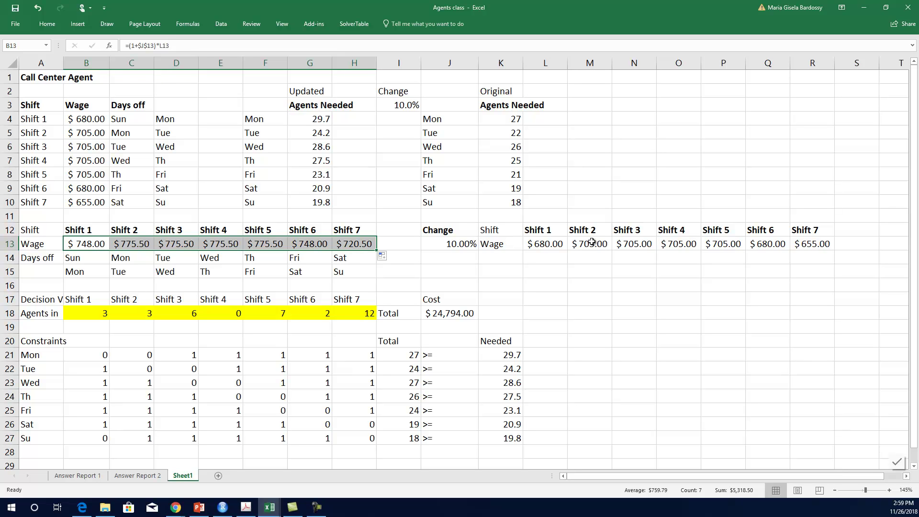
Check the total Cost formula in J18 and set the wage Change in J13 to 0%
left_click(451, 315)
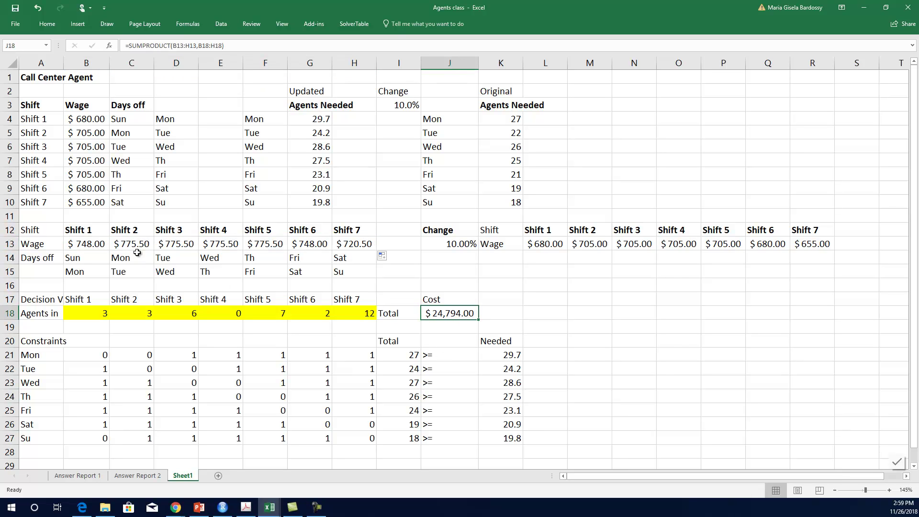
left_click(452, 242)
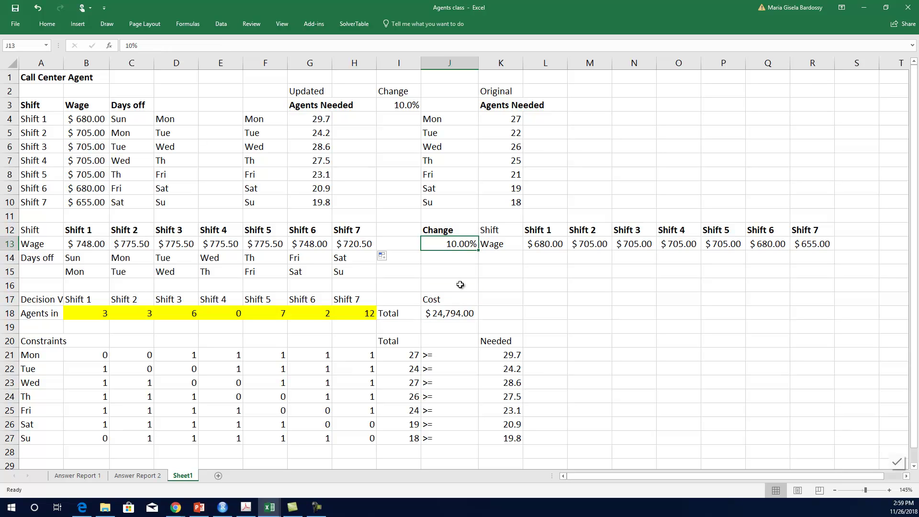
type("0")
key("Return")
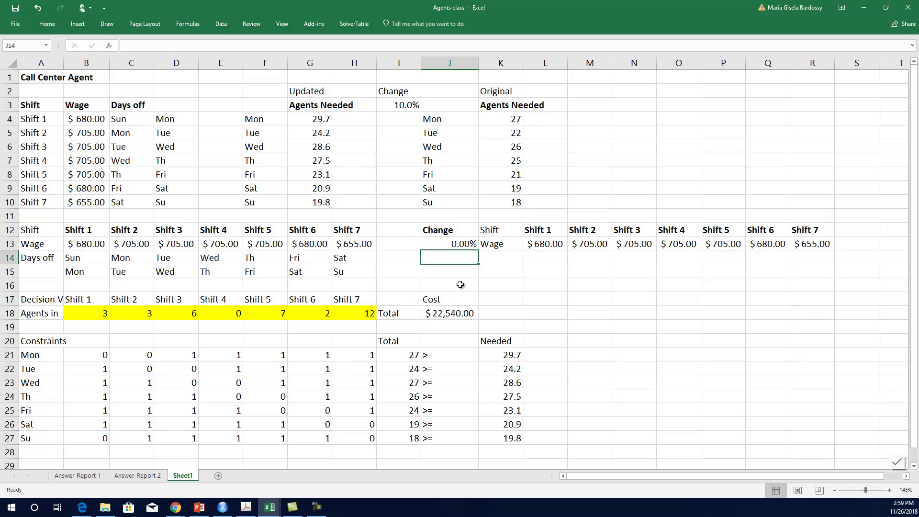
Set the agents-needed Change in I3 to 0%
left_click(387, 106)
type("0")
key("Return")
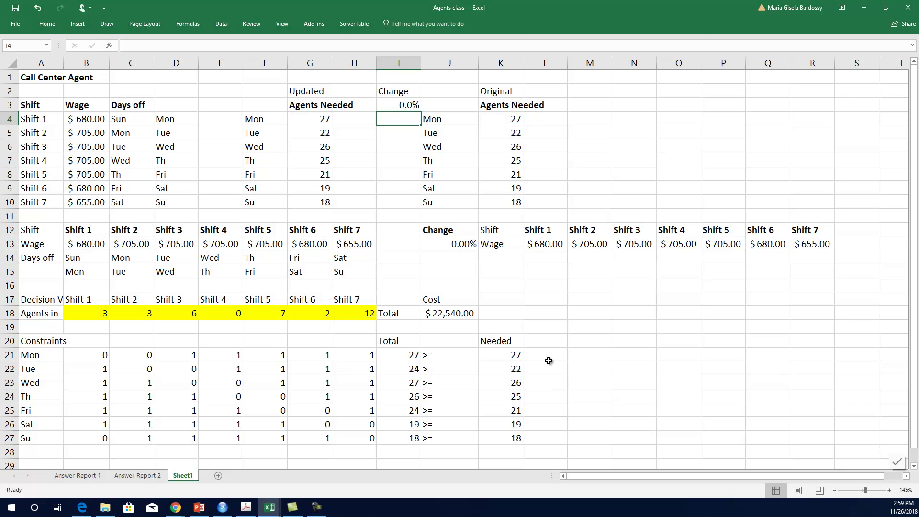
Shade the agents-needed Change cell I3 with a light green fill
left_click(396, 102)
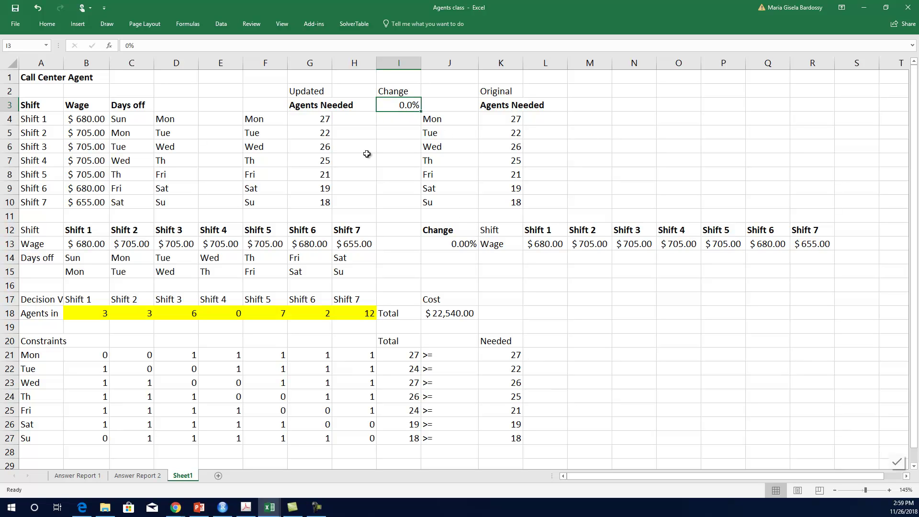
left_click(42, 27)
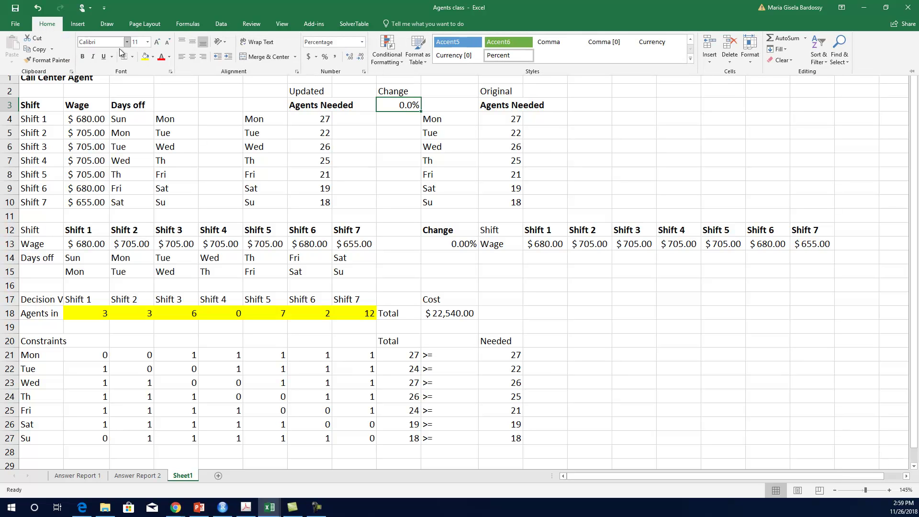
left_click(146, 58)
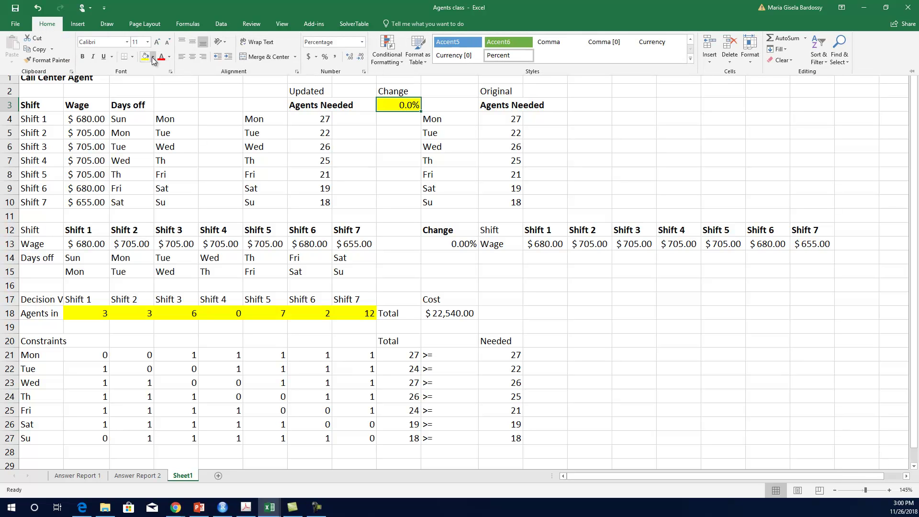
left_click(153, 57)
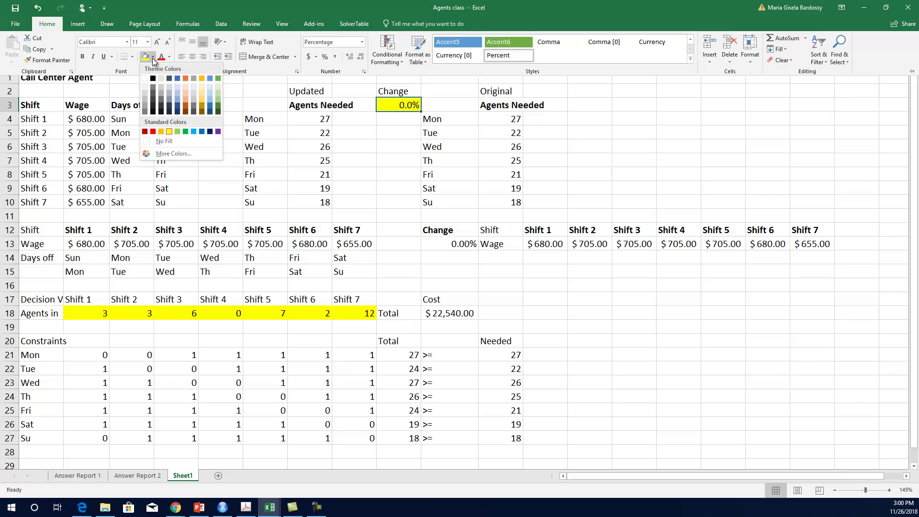
left_click(219, 87)
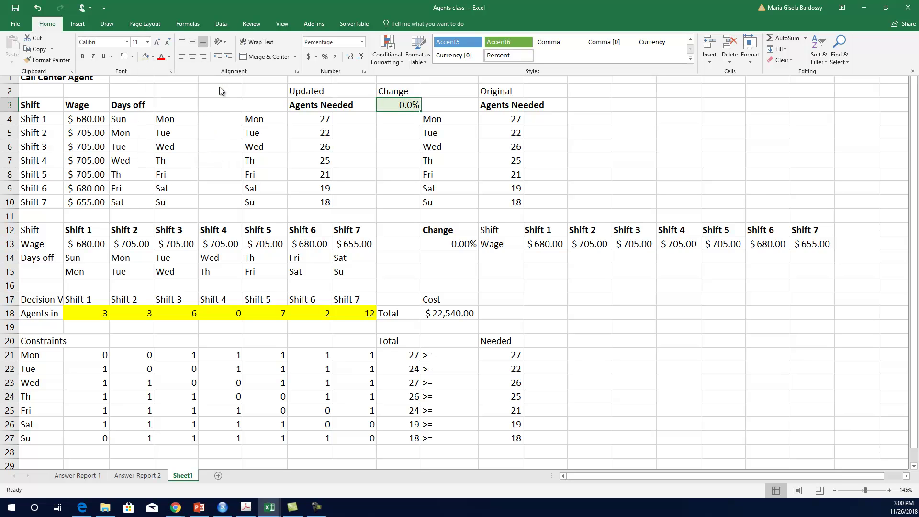
Apply the same light green fill to the wage Change cell J13
left_click(468, 242)
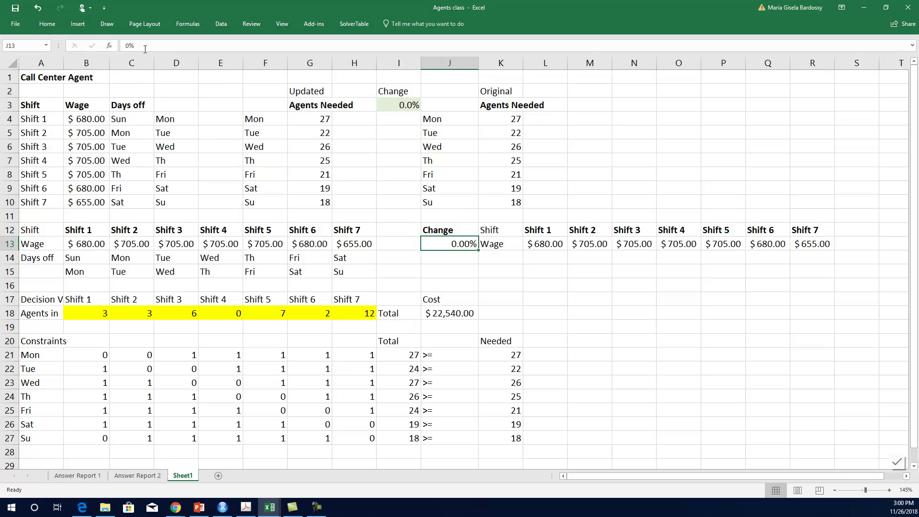
left_click(49, 24)
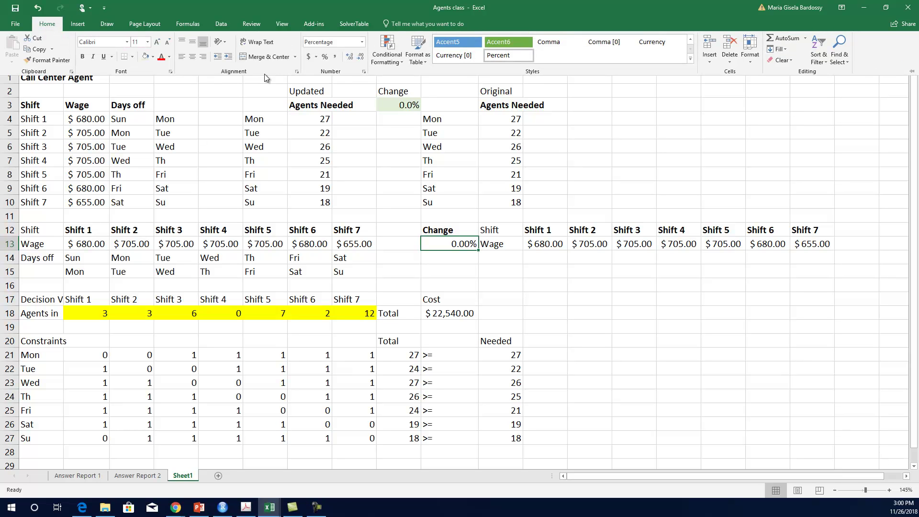
left_click(170, 57)
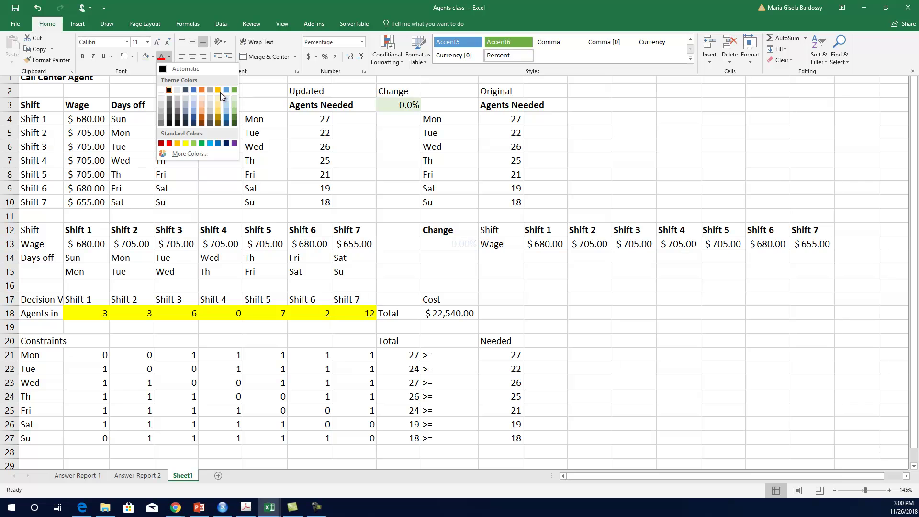
left_click(147, 57)
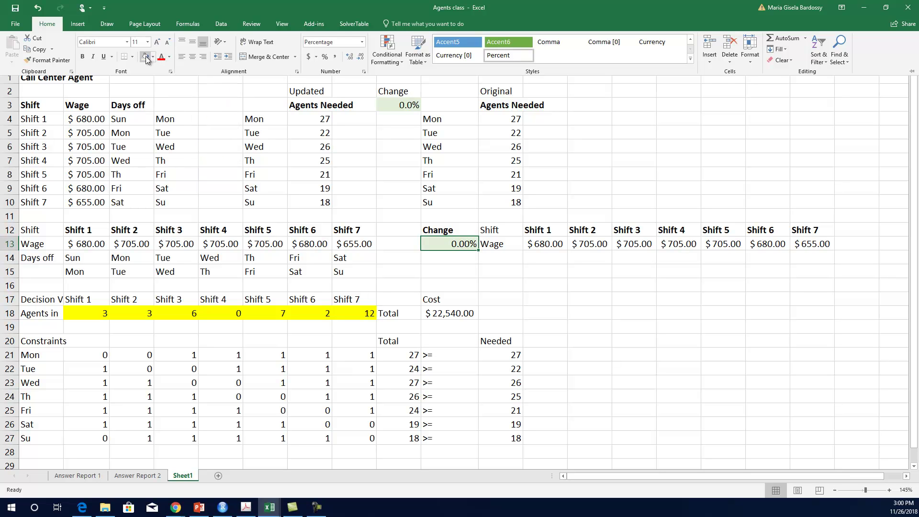
left_click(476, 272)
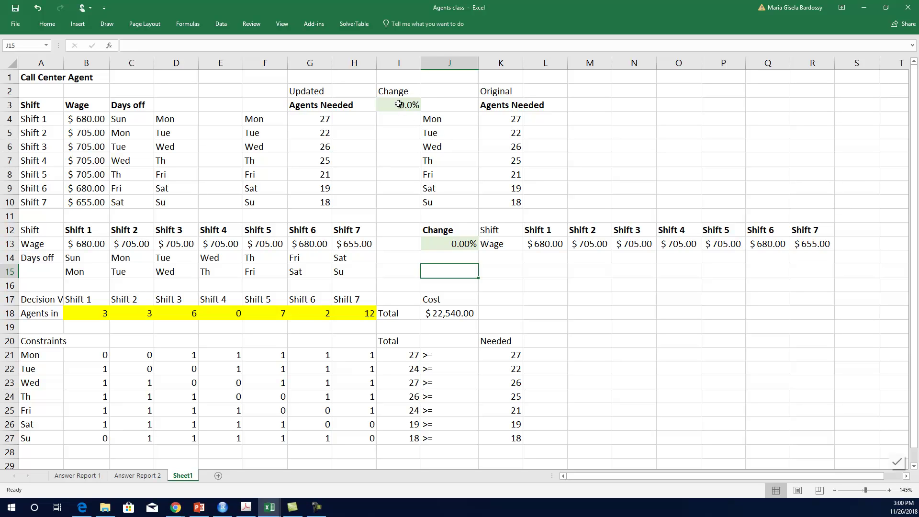
Start a oneway SolverTable analysis on the existing Solver model with I3 as the input cell
left_click(399, 105)
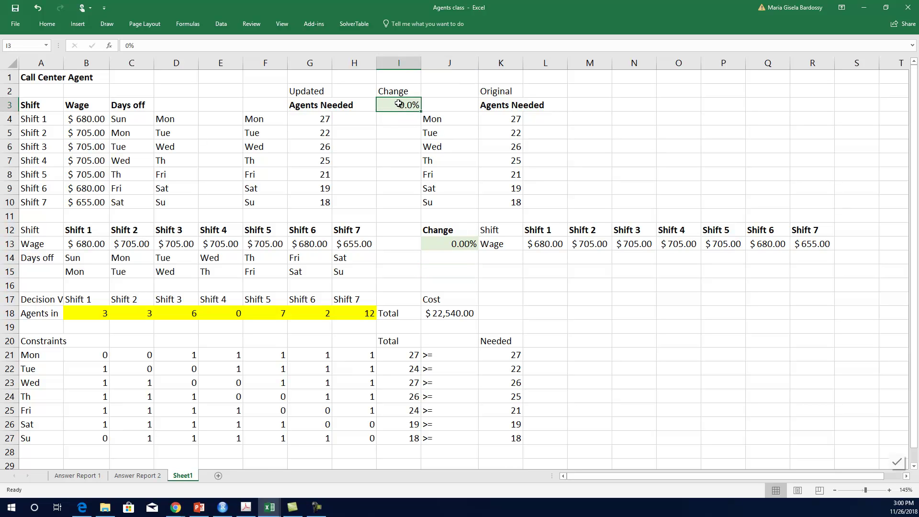
left_click(464, 244)
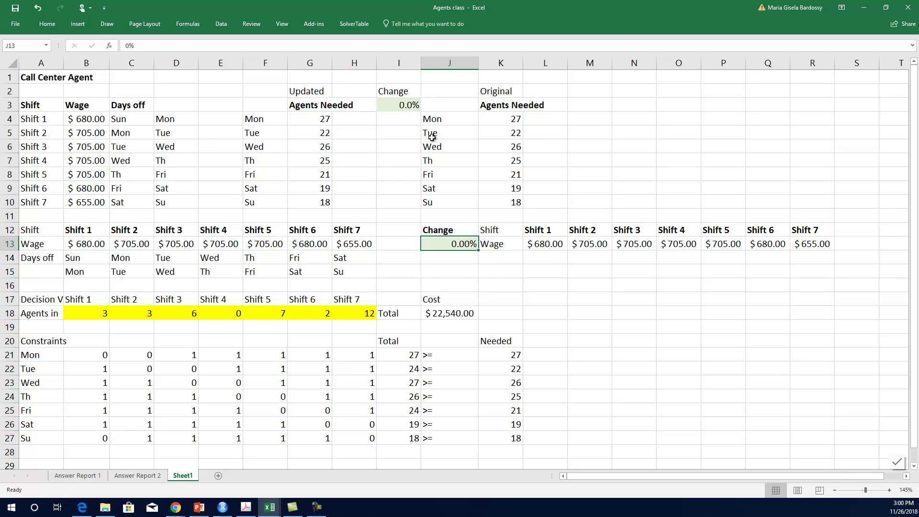
left_click(367, 27)
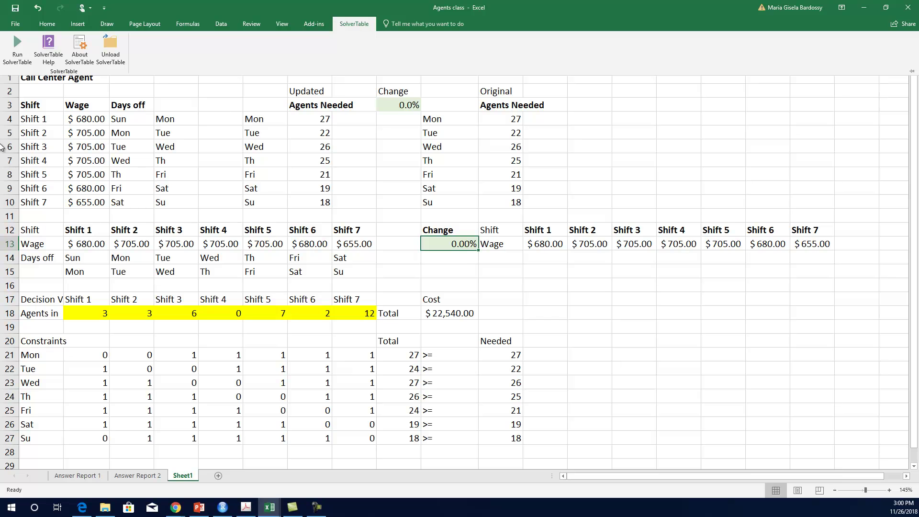
left_click(9, 54)
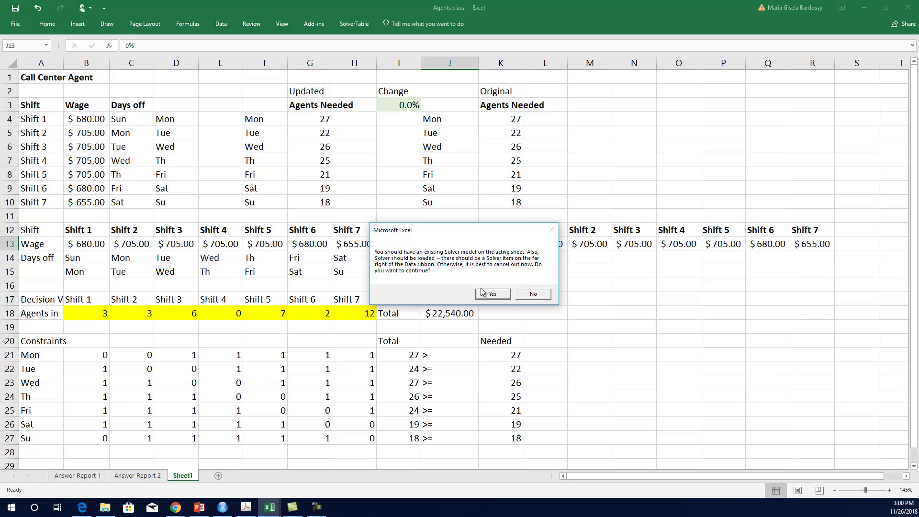
left_click(499, 296)
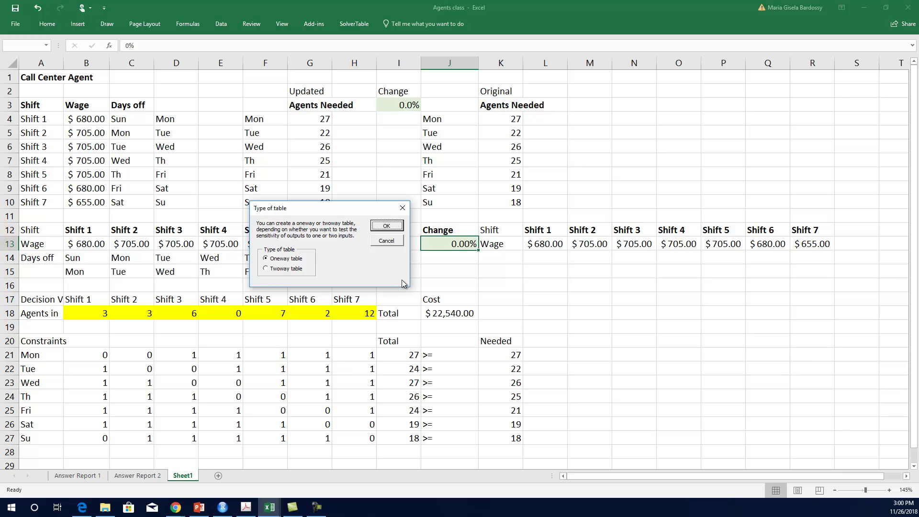
left_click(386, 226)
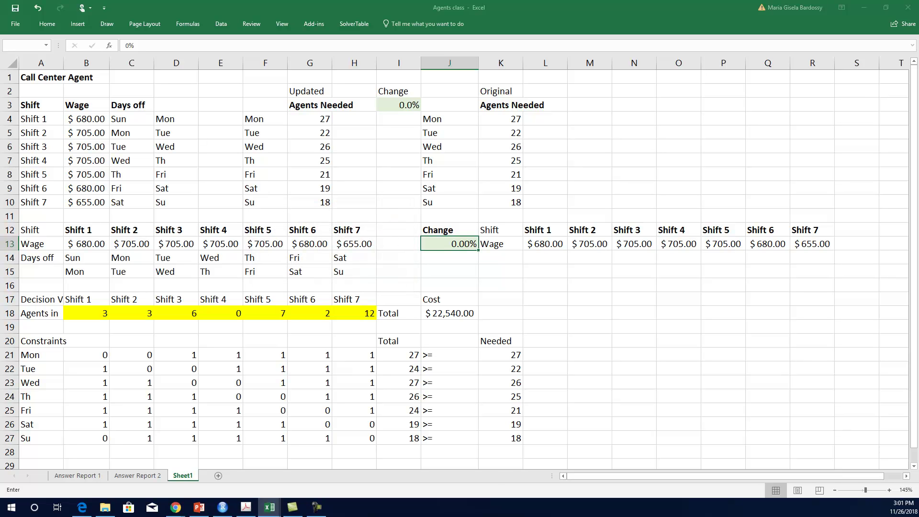
left_click_drag(231, 218, 693, 91)
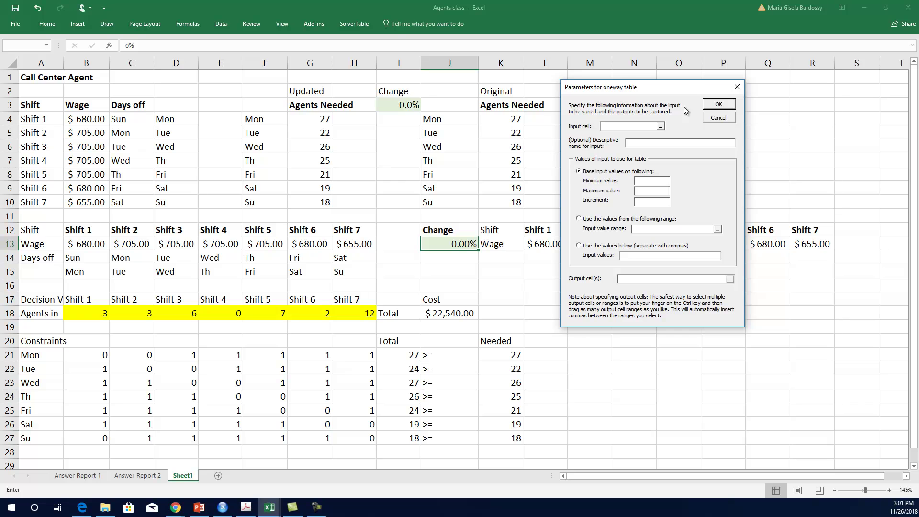
left_click(404, 105)
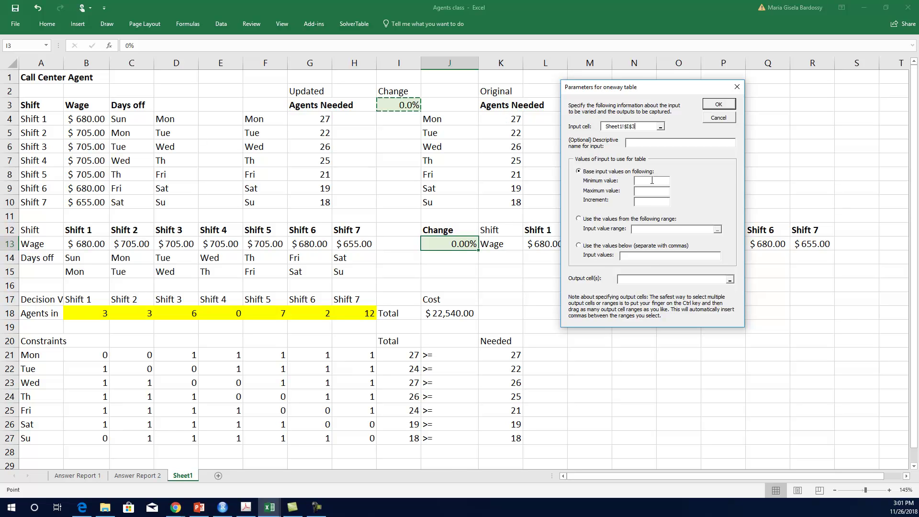
Name the input "Change in Agents Needed" and vary it from -0.5 to 1 in increments of .1
left_click(656, 145)
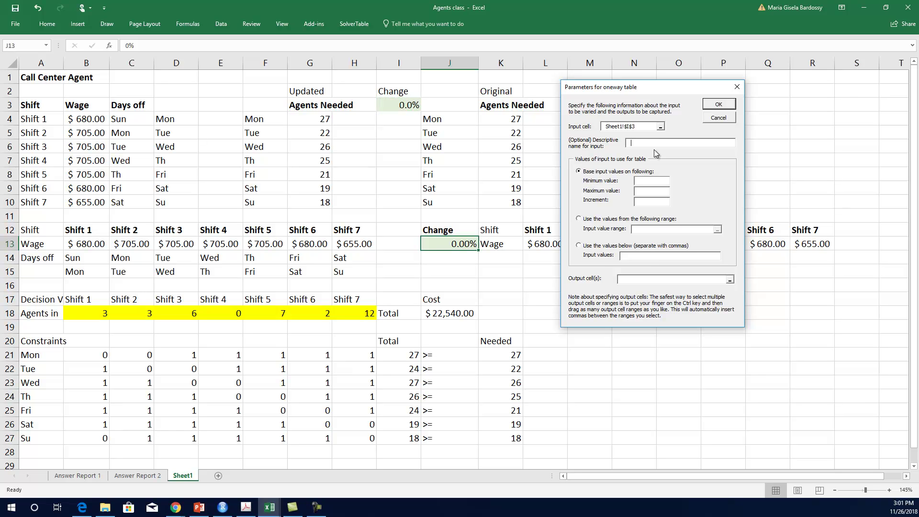
type("Change in Agen")
key("BackSpace")
type("ents Ne")
type("eded")
type("-0")
type(".5")
left_click(650, 191)
type("1")
Set the total cost J18 and the shift agent counts B18:H18 as output cells and run the oneway table
left_click(678, 280)
left_click(434, 313)
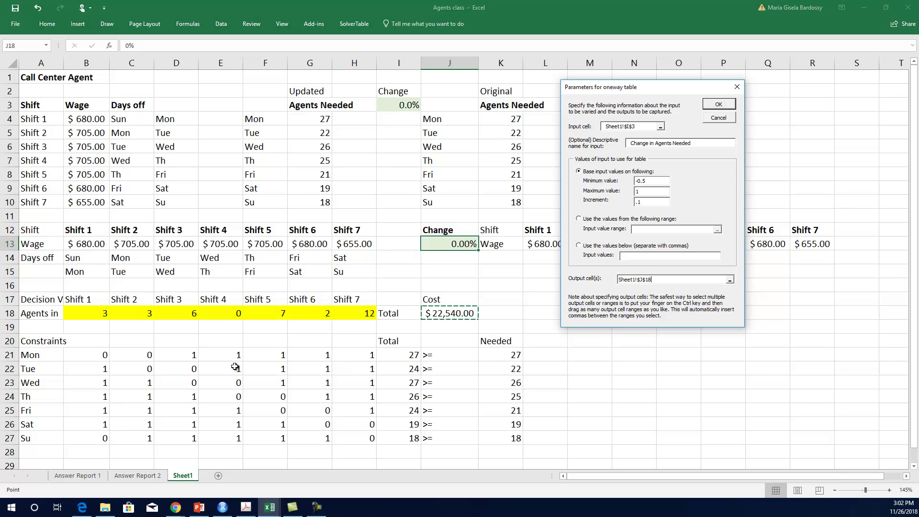
left_click_drag(99, 311, 339, 316)
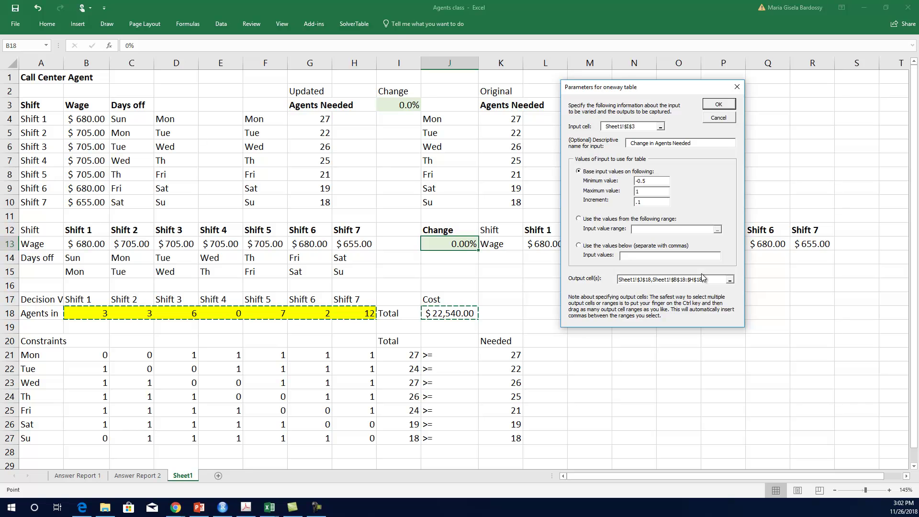
left_click(721, 104)
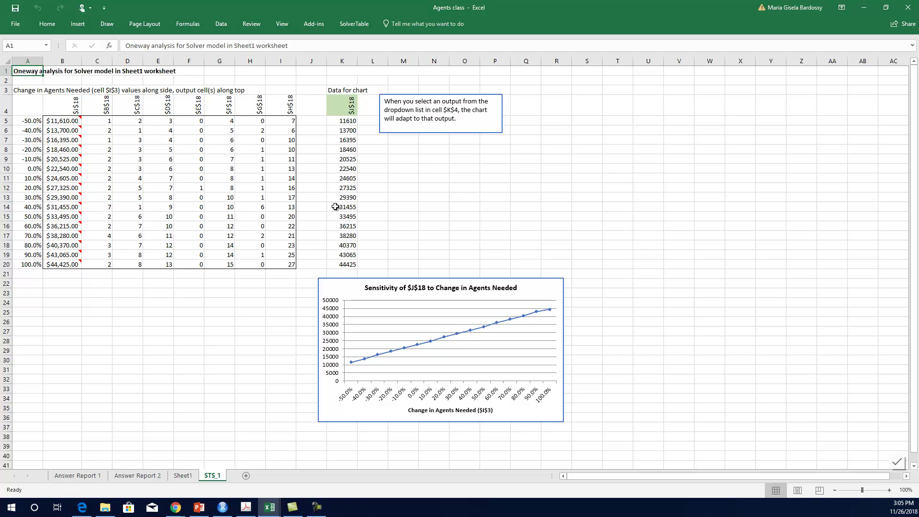
Move the sensitivity chart up beside its data column and switch the charted output in K4 to $B$18
left_click_drag(391, 277, 456, 162)
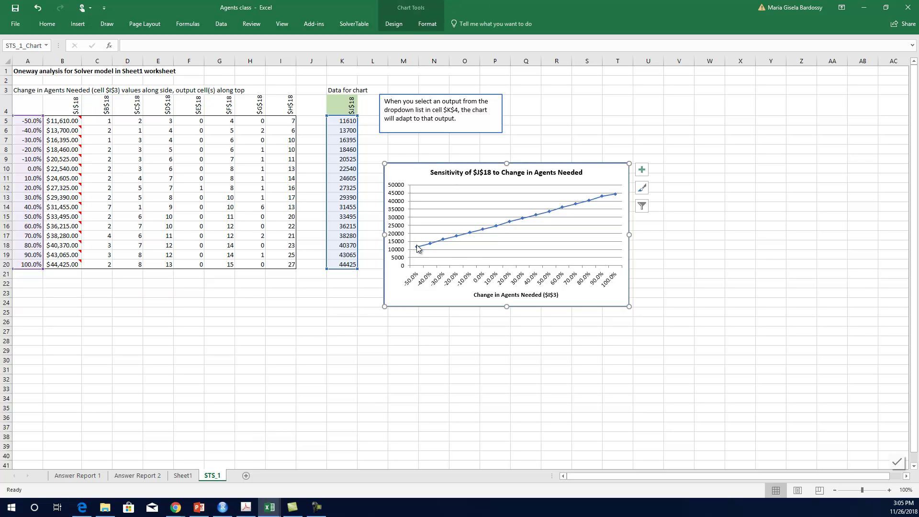
left_click(350, 103)
left_click(362, 111)
left_click(355, 125)
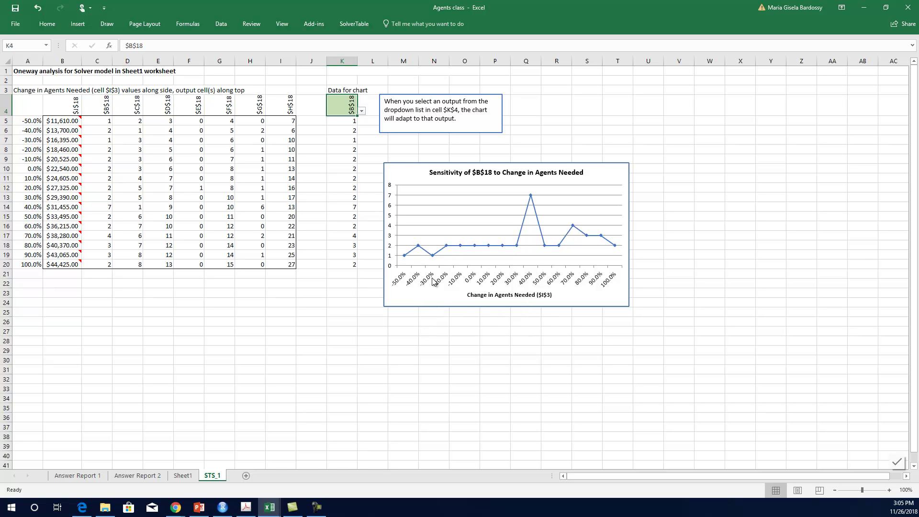
Switch the charted output in K4 to $C$18
left_click(362, 115)
left_click(353, 108)
left_click(362, 111)
left_click(360, 131)
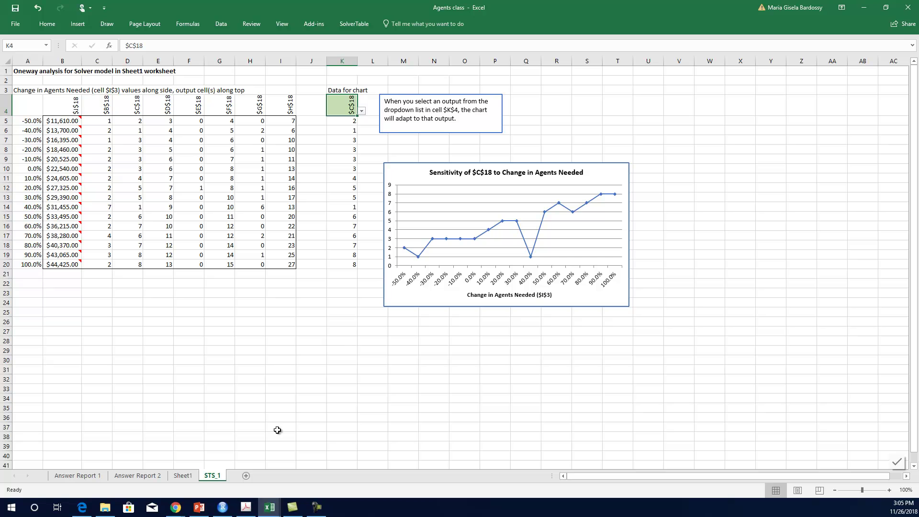
Start a twoway SolverTable analysis for the Solver model on Sheet1
left_click(179, 476)
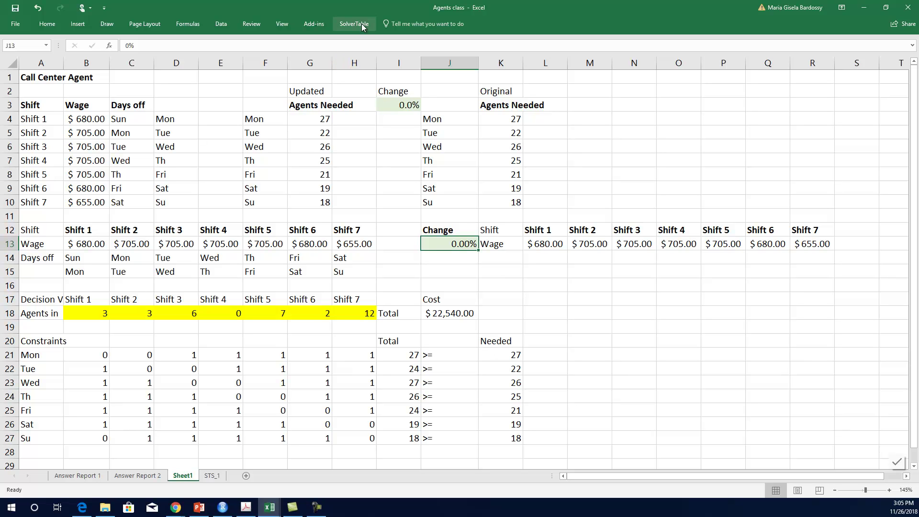
left_click(393, 103)
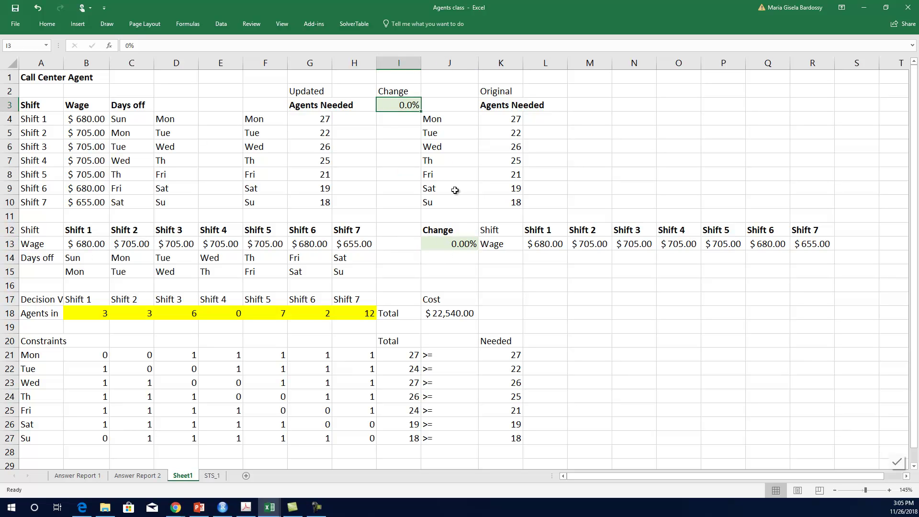
left_click(356, 24)
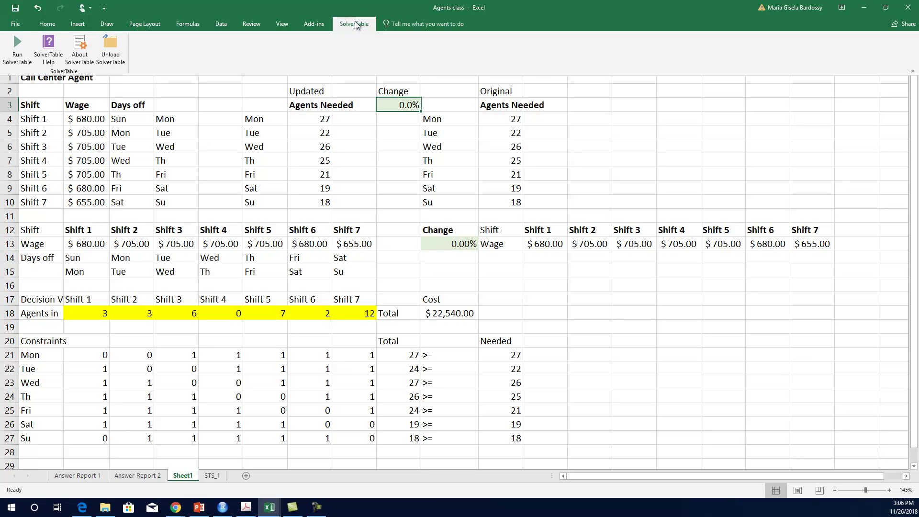
left_click(22, 61)
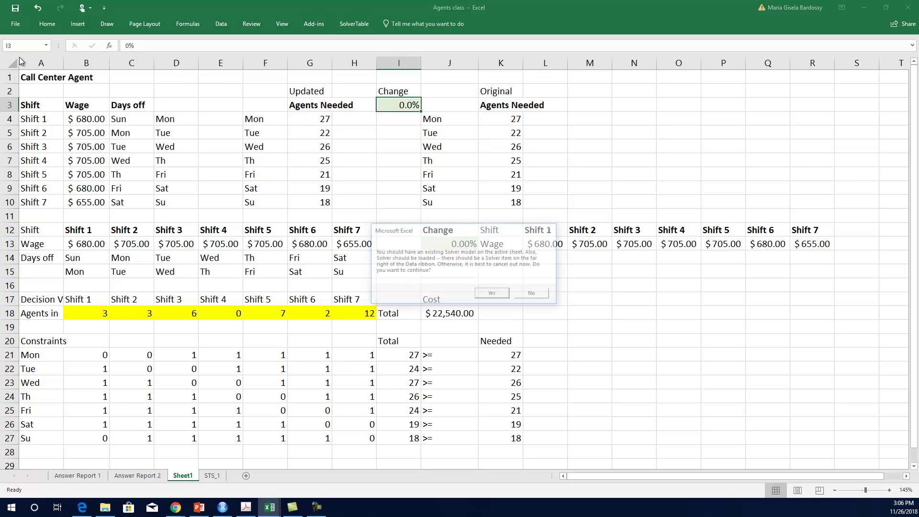
left_click(484, 293)
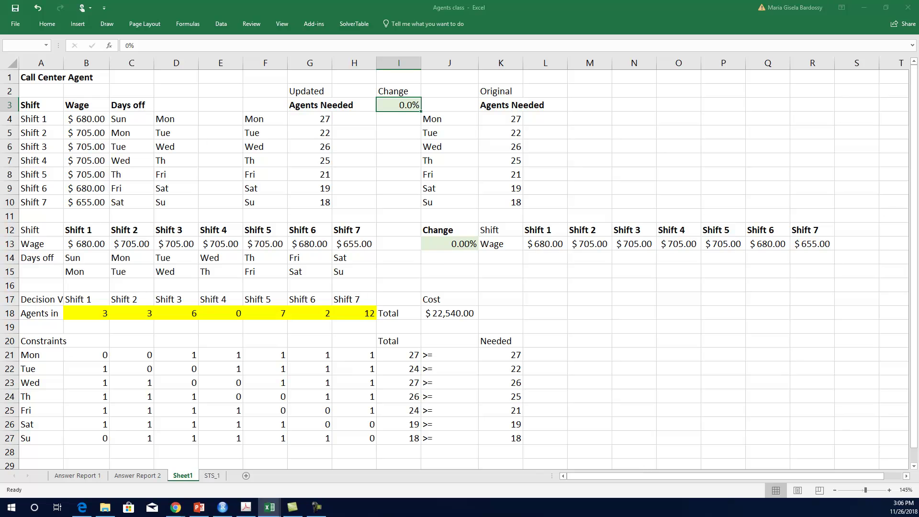
left_click(230, 200)
left_click(352, 158)
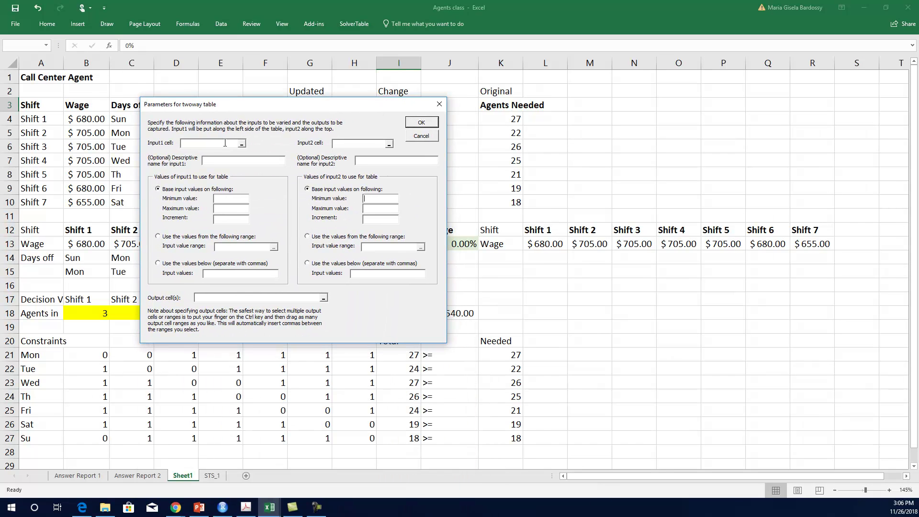
Set I3 as the first input cell of the twoway table and name it "Agents needed"
left_click_drag(245, 102, 605, 155)
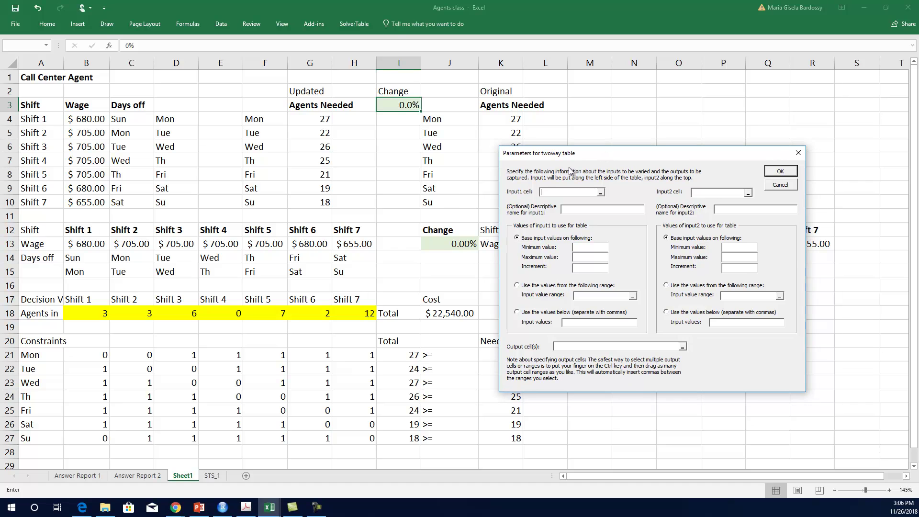
left_click(400, 104)
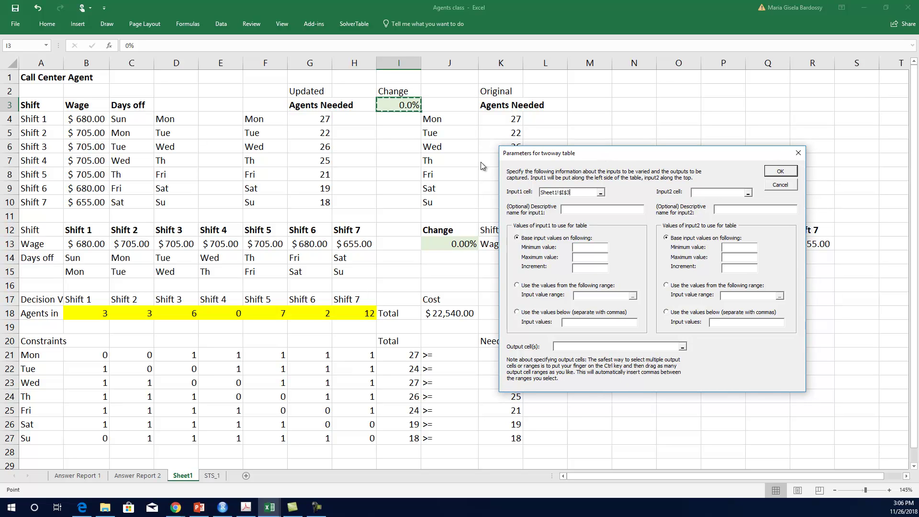
left_click(601, 209)
type("Agents needed")
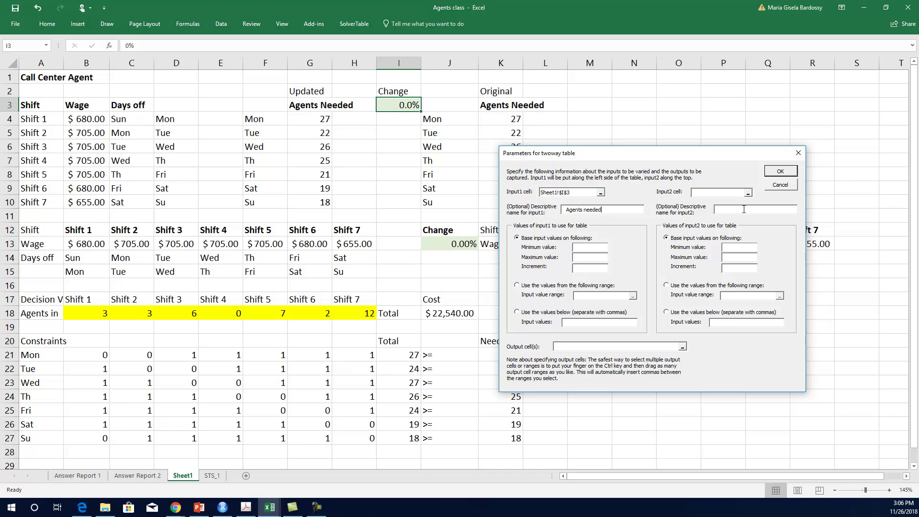
Set J13 as the second input cell of the twoway table and name it "Wage"
left_click(719, 189)
left_click(456, 244)
left_click(737, 209)
Vary the agents needed input from -.5 to 1 in increments of .1 and the wage input from -.2 to .2 in increments of .05
left_click(594, 248)
left_click(597, 269)
type(".1")
type(".")
left_click(734, 268)
Set the total cost cell J18 as the output cell and run the twoway analysis
left_click_drag(570, 153, 601, 114)
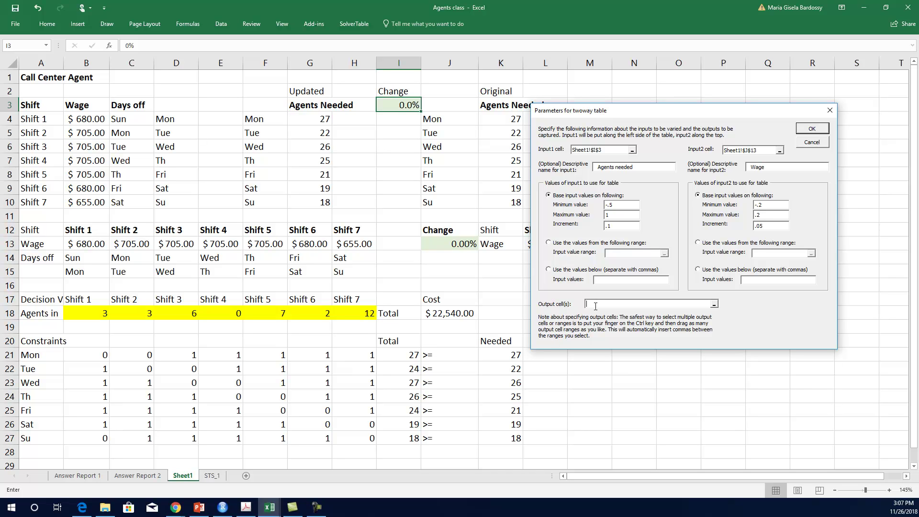
left_click(453, 312)
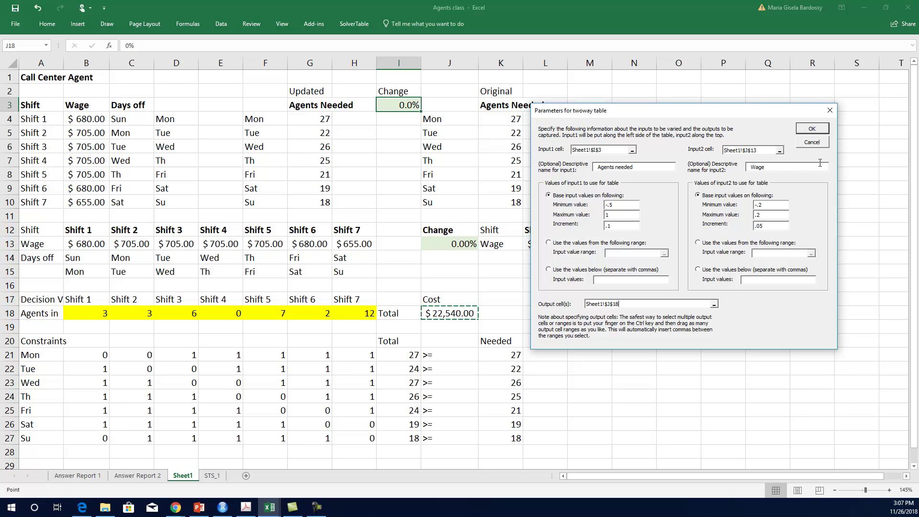
left_click(812, 128)
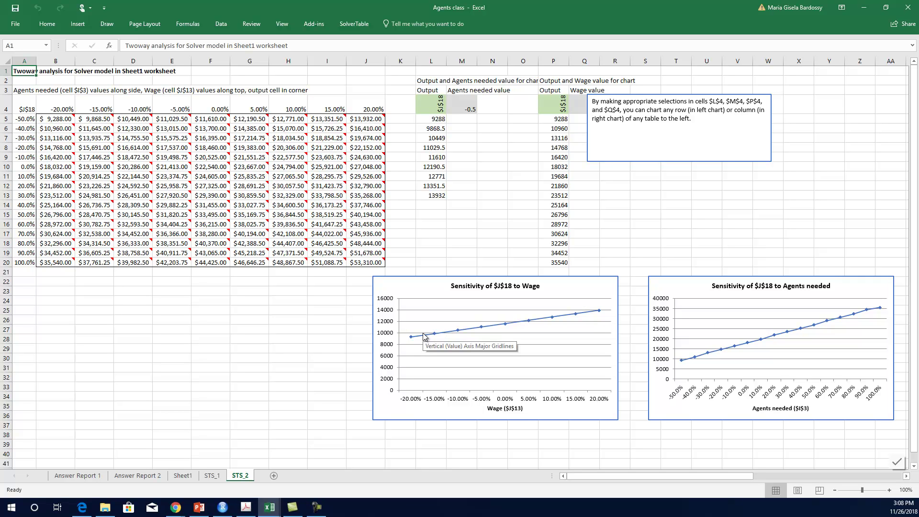
Examine the twoway cost table, including the base case in F10 with 0% change in both inputs and the cell comments
mouse_move(41, 159)
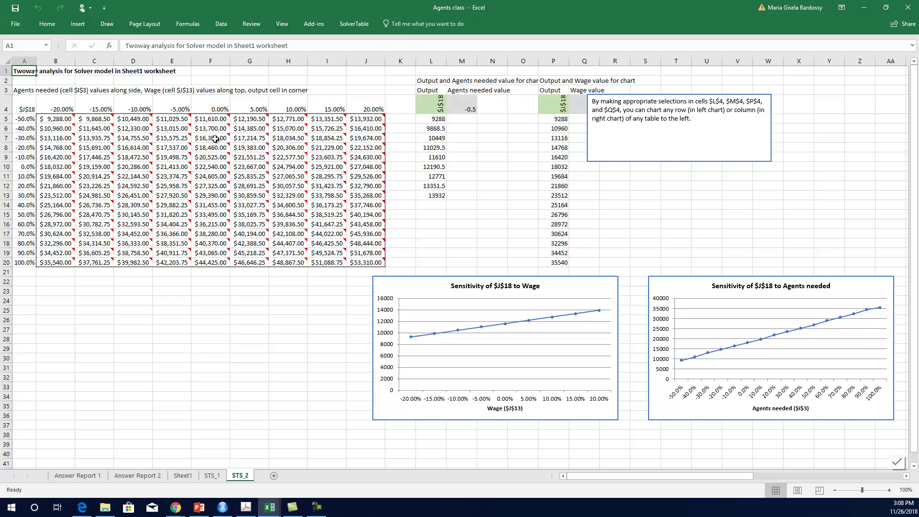
left_click(207, 167)
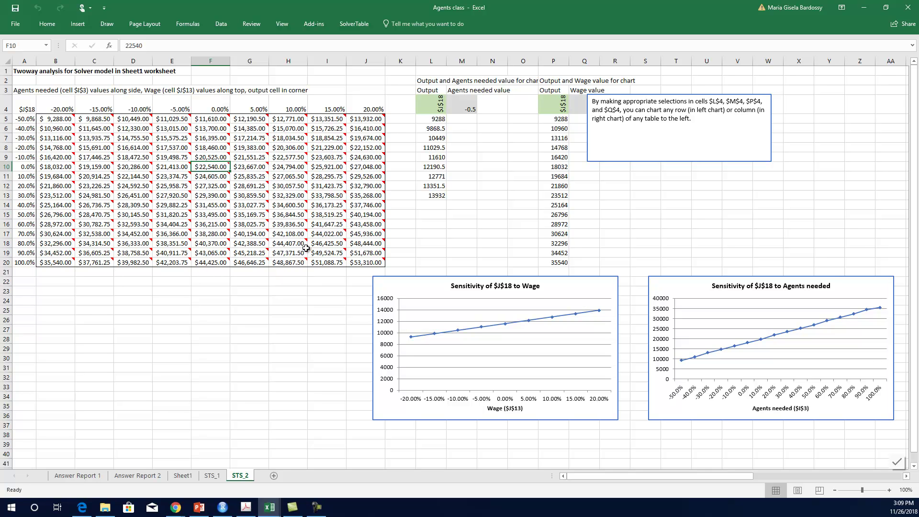
mouse_move(259, 236)
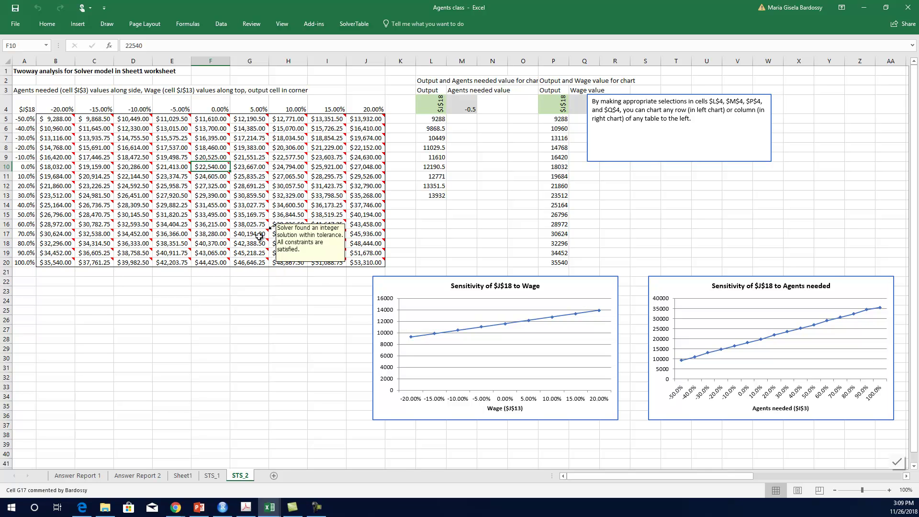